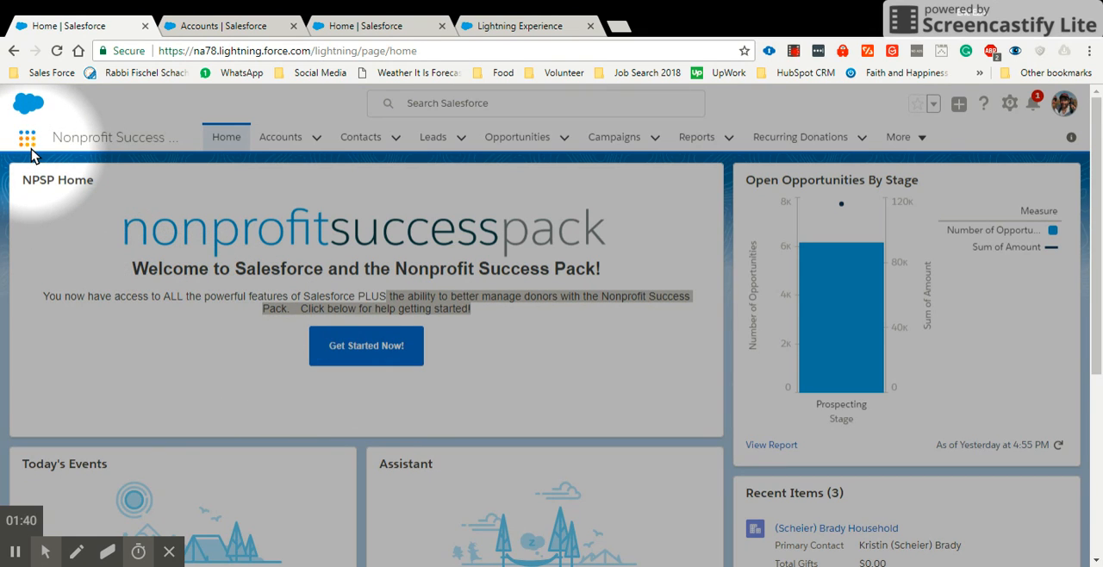
# - Open the Service app from the App Launcher
pyautogui.click(217, 27)
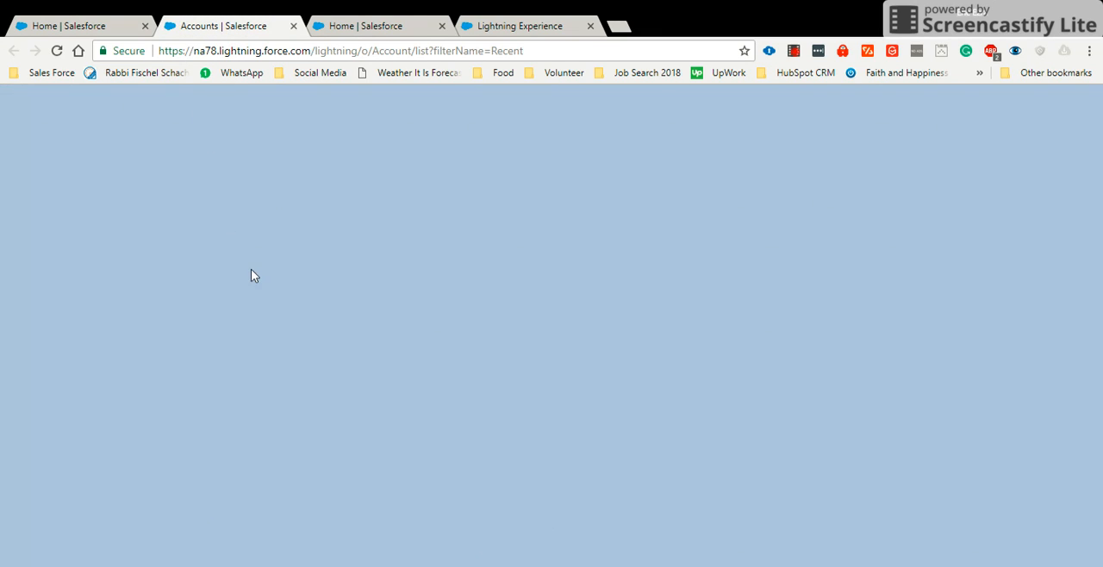
pyautogui.click(76, 26)
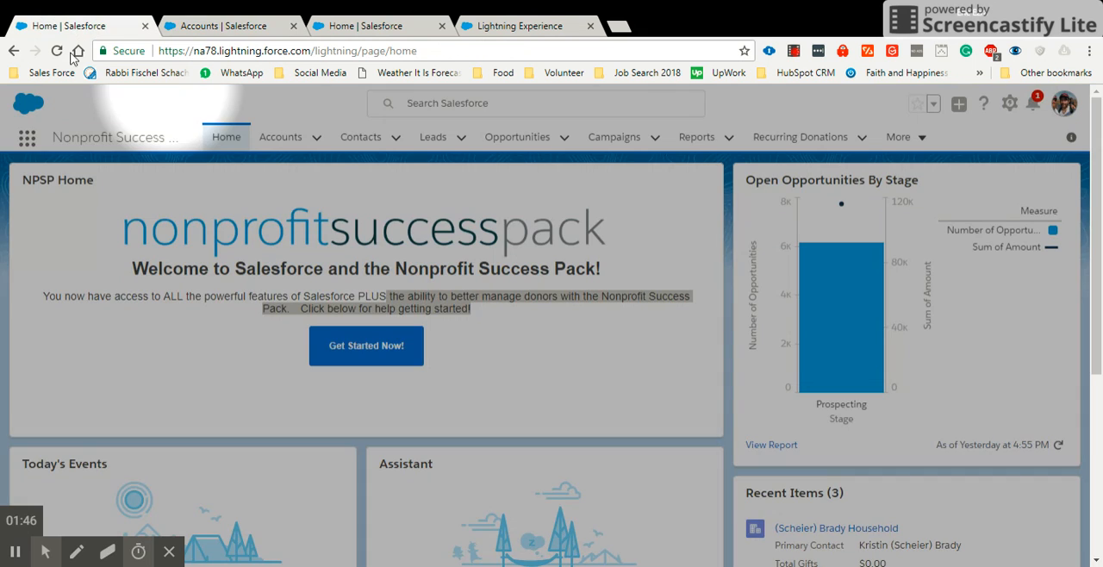
pyautogui.click(26, 138)
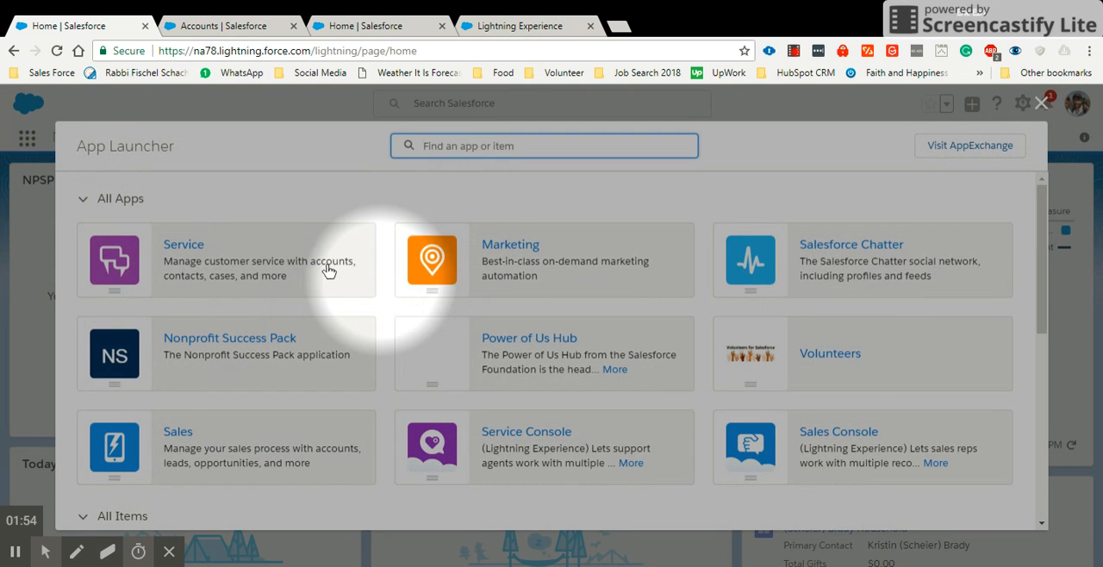
pyautogui.click(184, 245)
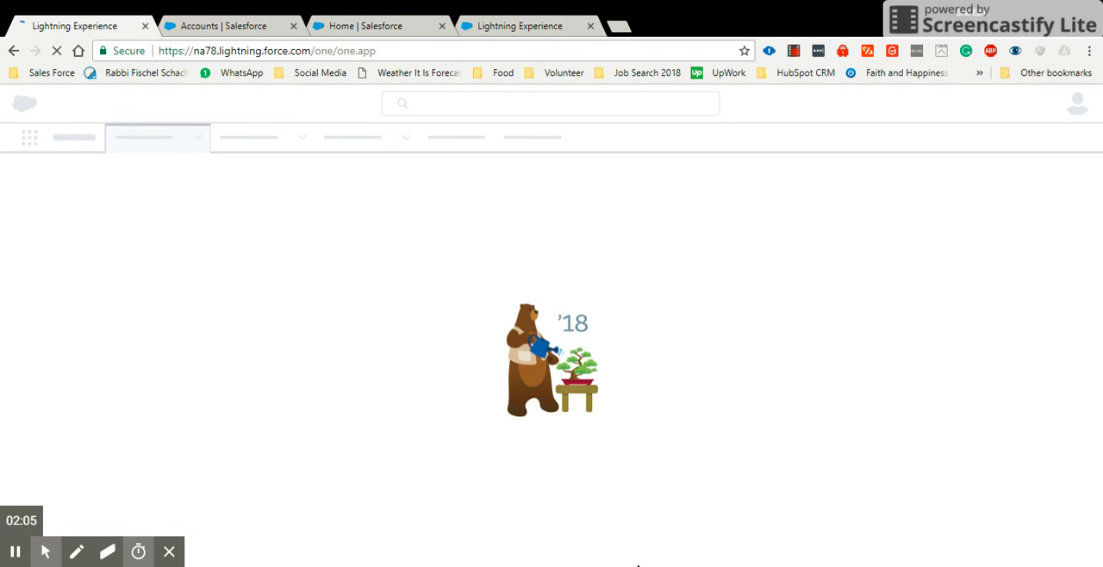
pyautogui.click(19, 555)
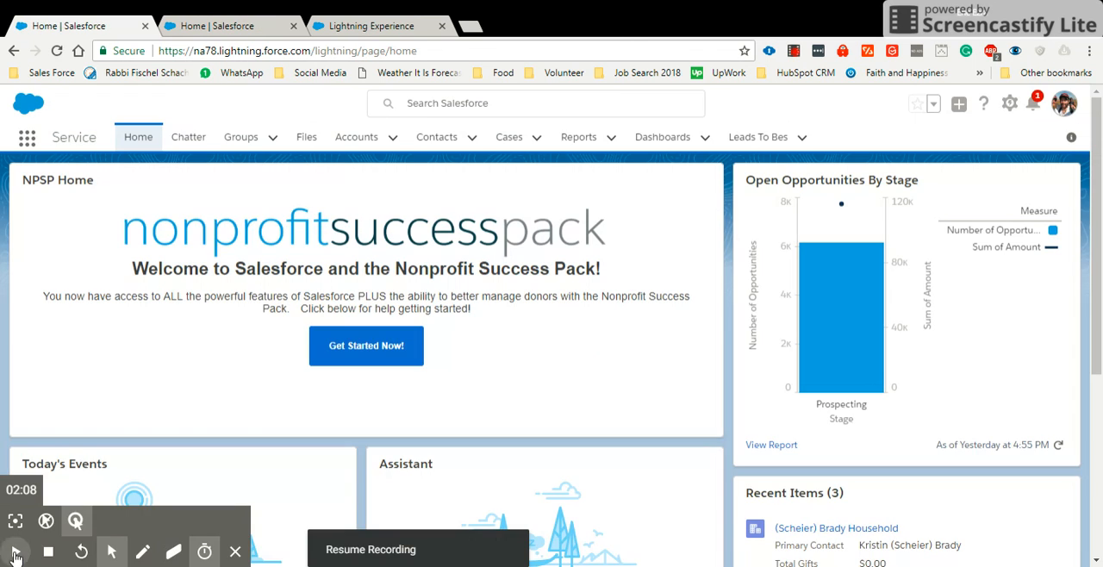
pyautogui.click(19, 553)
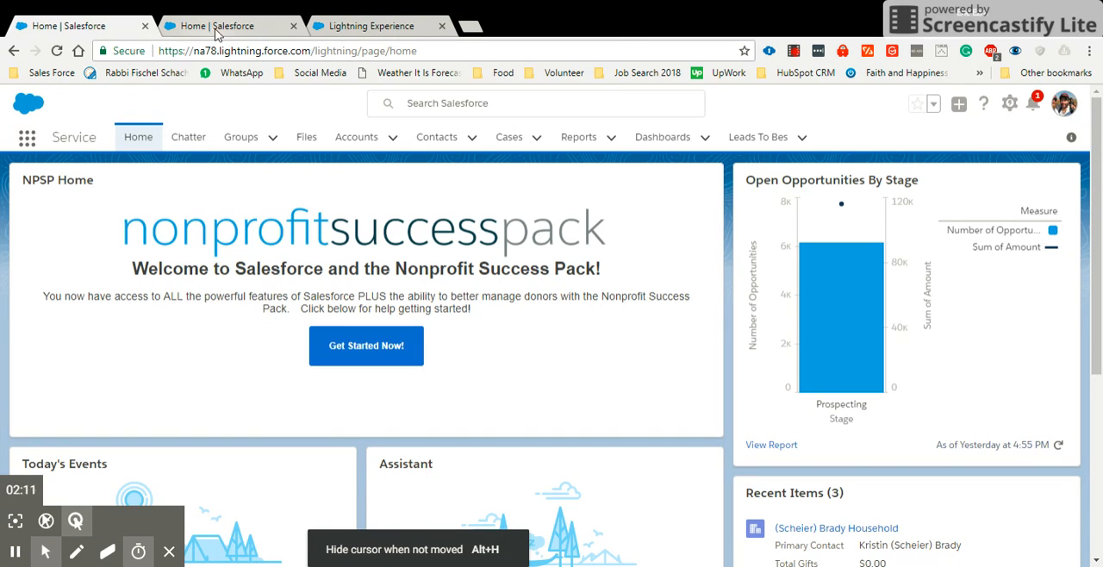
pyautogui.click(219, 28)
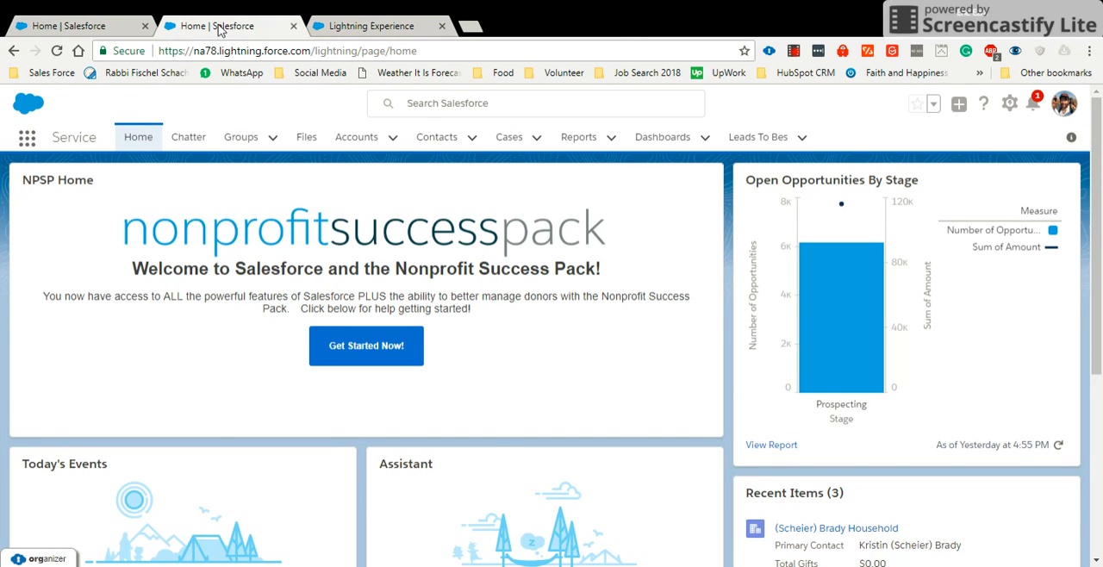
pyautogui.click(92, 25)
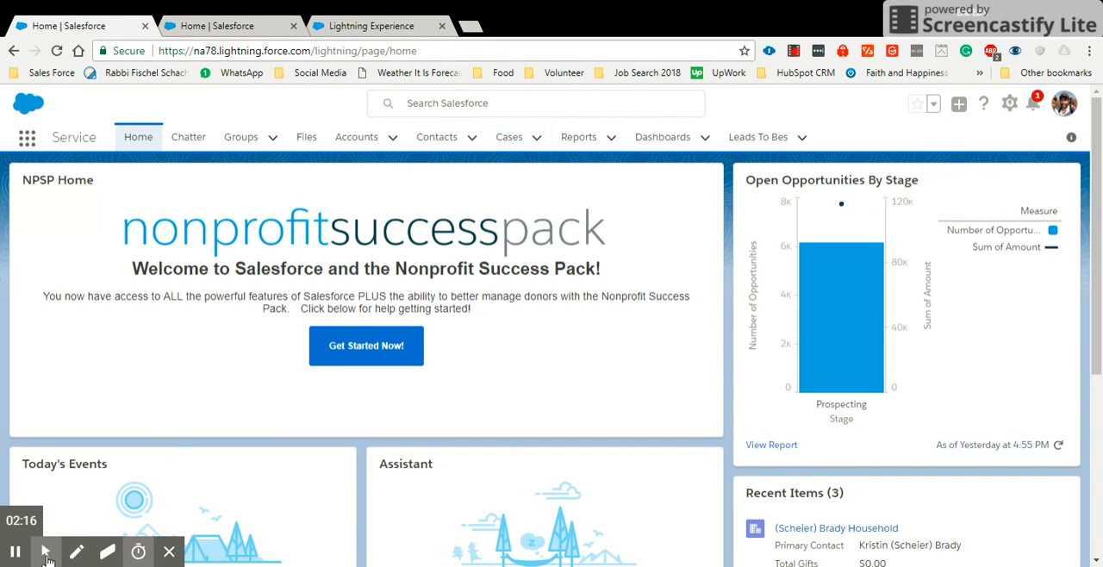
pyautogui.moveTo(44, 554)
pyautogui.click(15, 522)
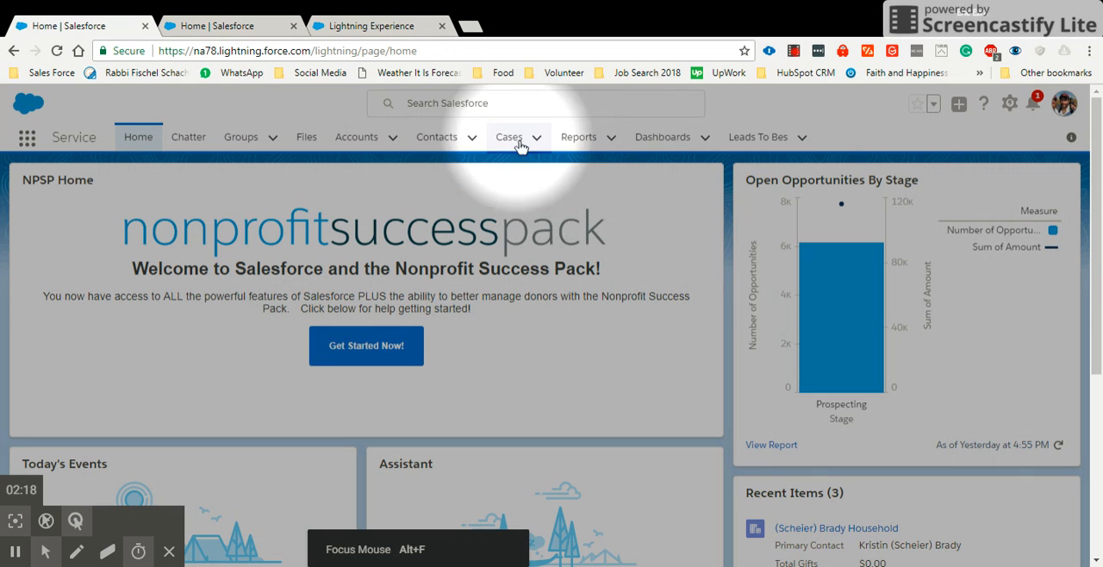
# - Start a new case from the Service app's Cases object
pyautogui.click(538, 140)
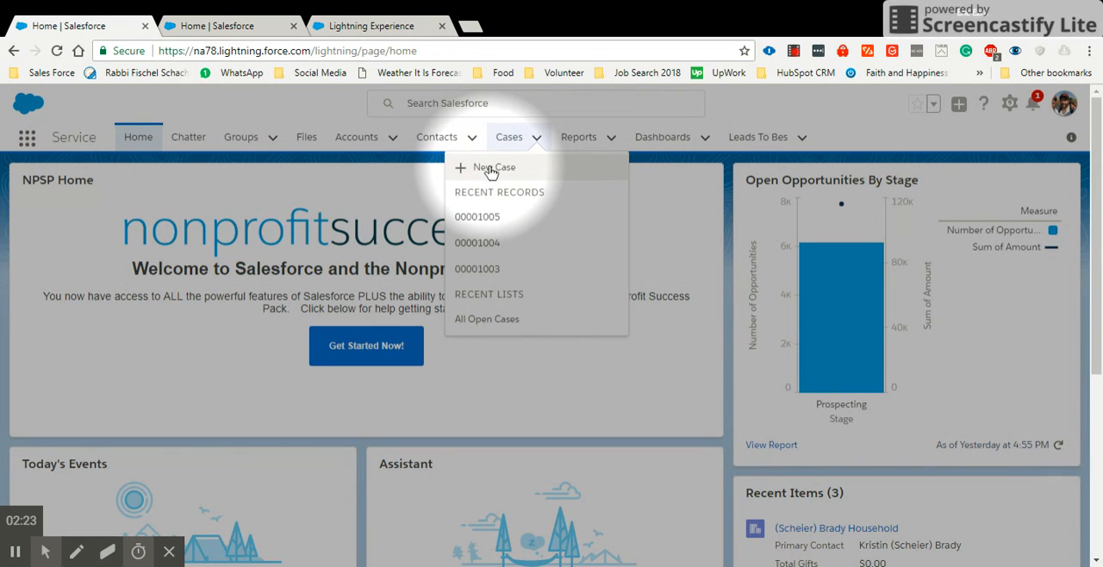
pyautogui.click(489, 169)
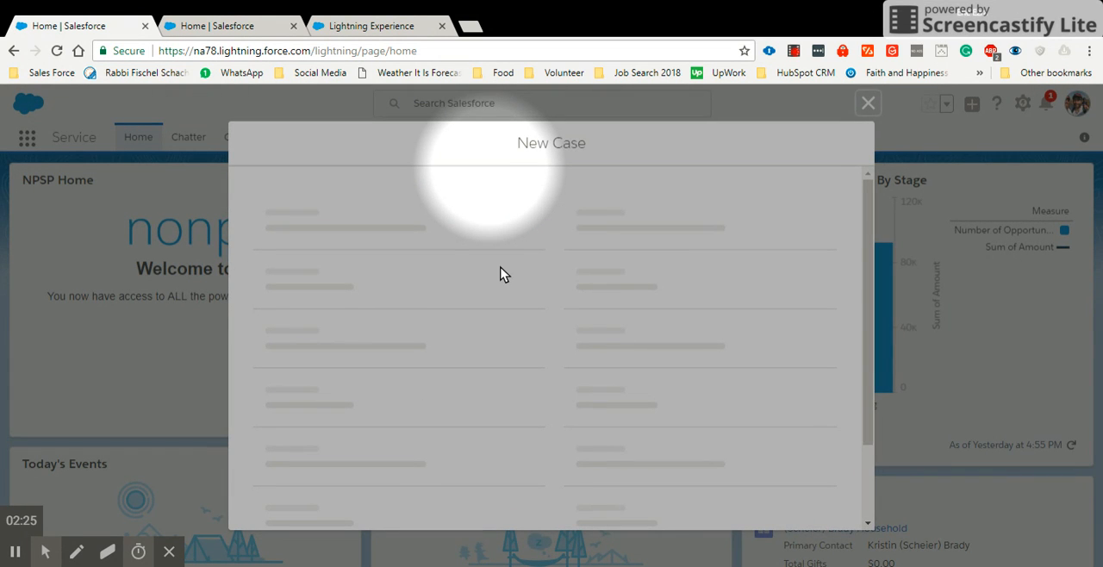
pyautogui.click(46, 553)
pyautogui.click(16, 521)
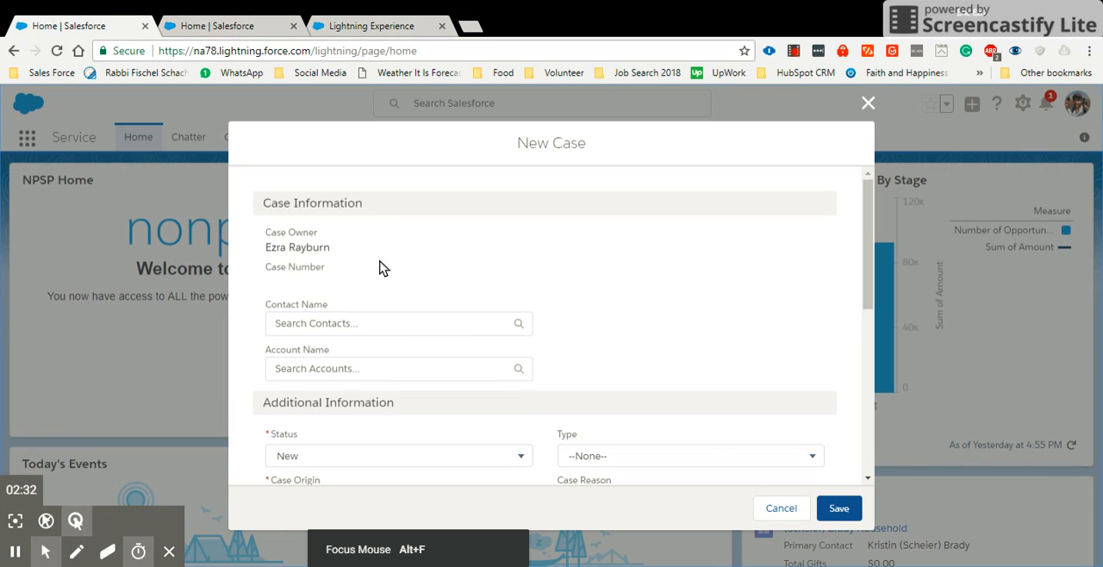
# - Look through the suggested records for the new case's Contact Name and Account Name without choosing any
pyautogui.click(386, 323)
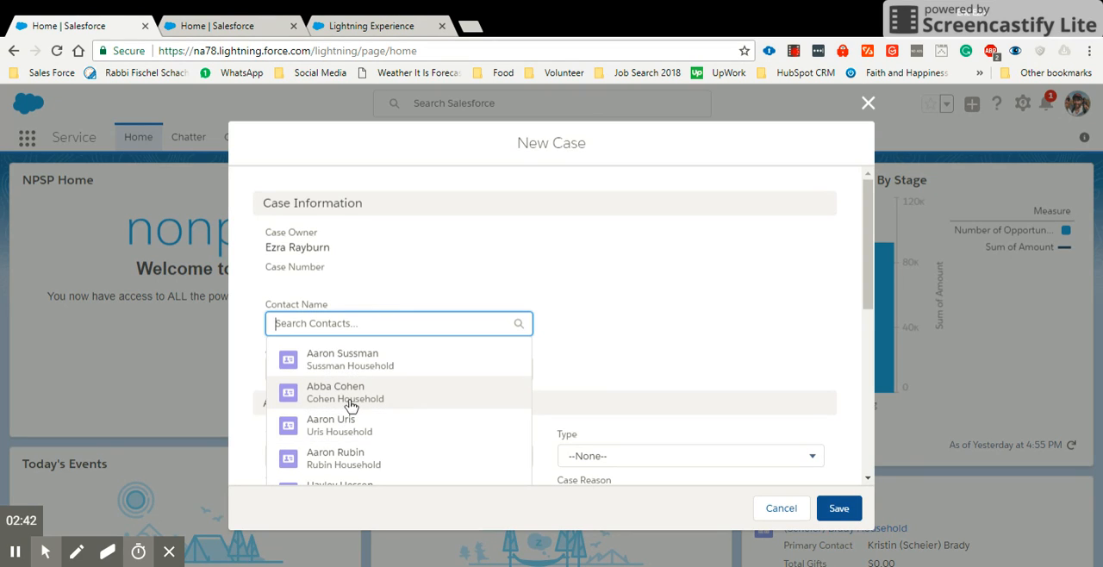
pyautogui.click(681, 319)
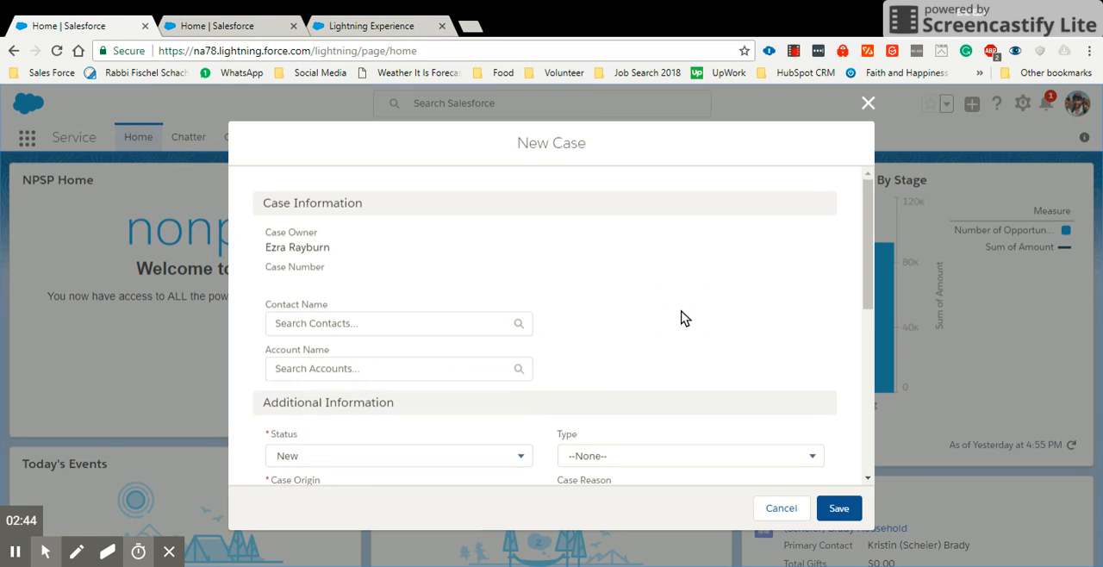
pyautogui.scroll(-2, 681, 317)
pyautogui.click(416, 301)
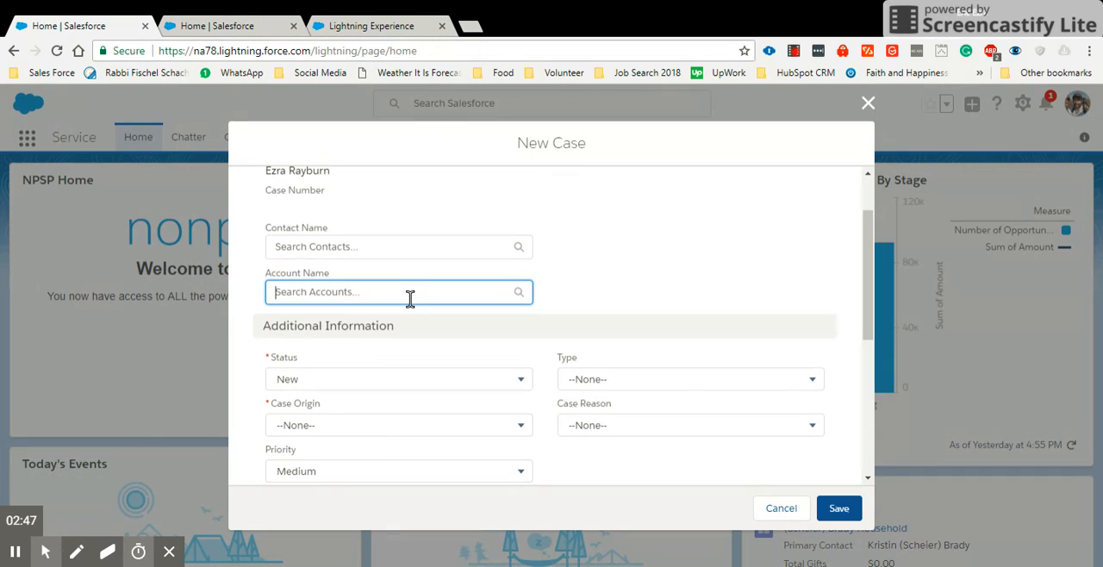
pyautogui.click(410, 298)
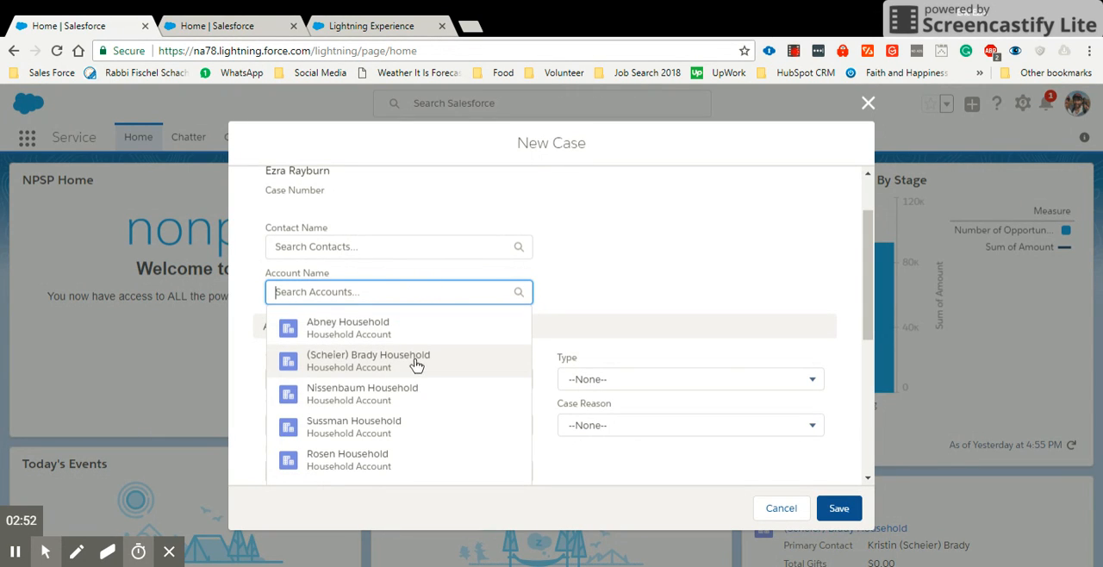
pyautogui.click(674, 259)
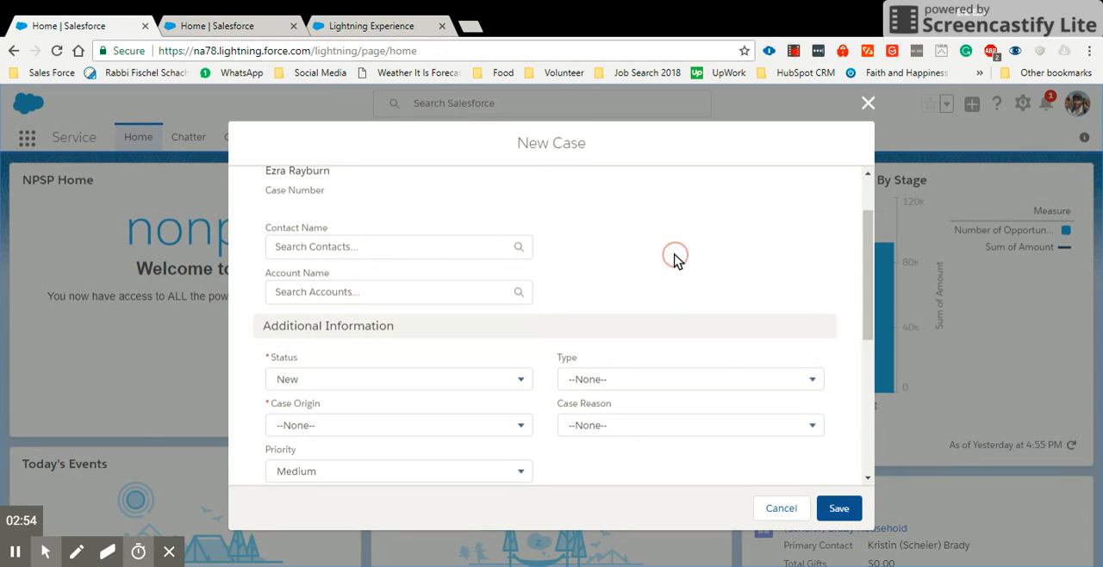
# - Review the Status and Priority choices and set the new case's Case Origin to Email
pyautogui.scroll(-2, 672, 260)
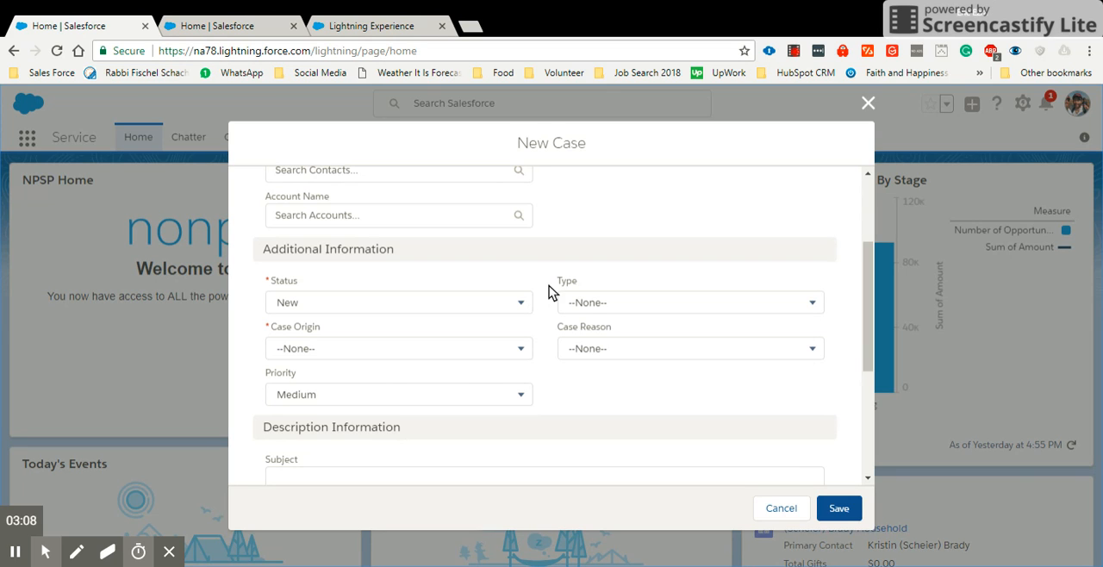
pyautogui.scroll(-2, 569, 326)
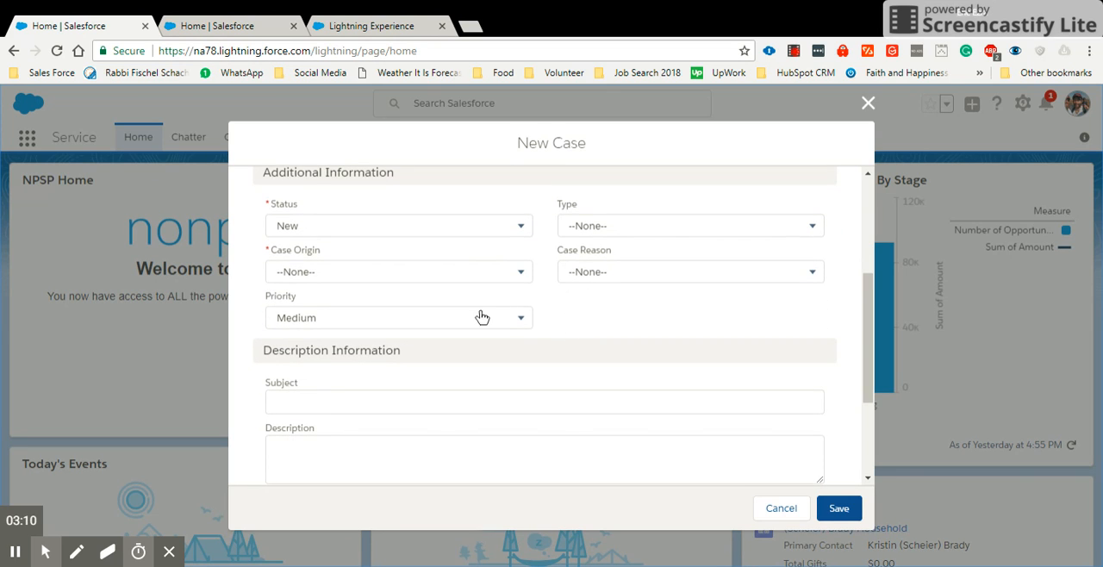
pyautogui.click(386, 229)
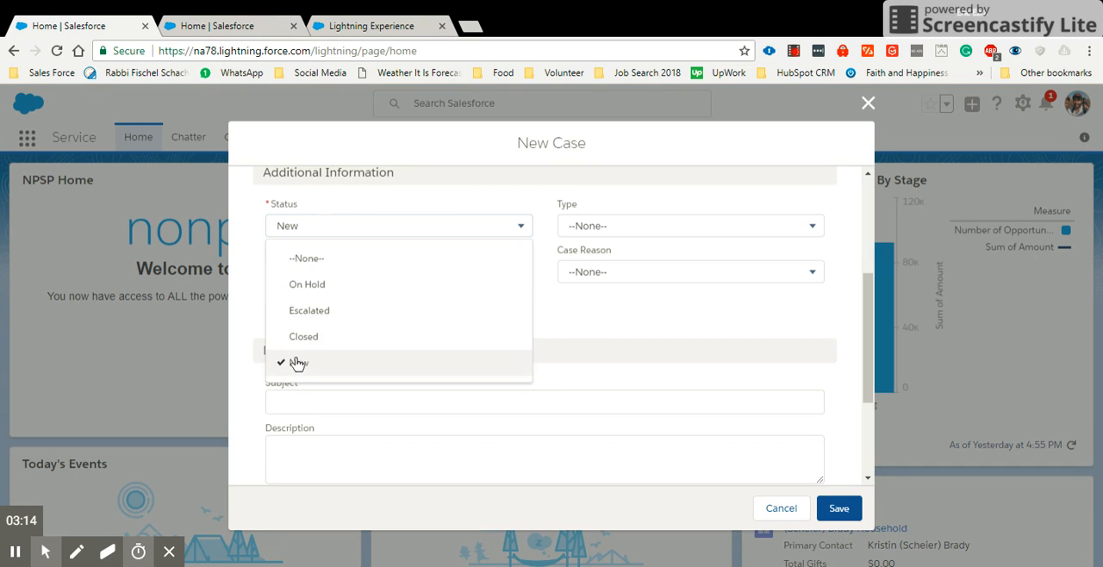
pyautogui.click(651, 321)
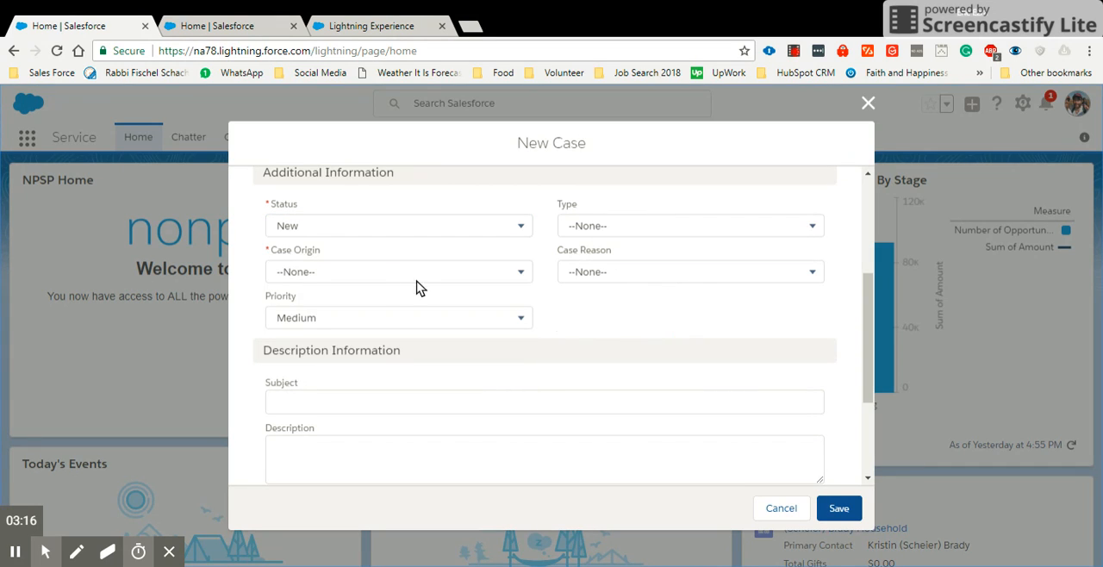
pyautogui.click(365, 280)
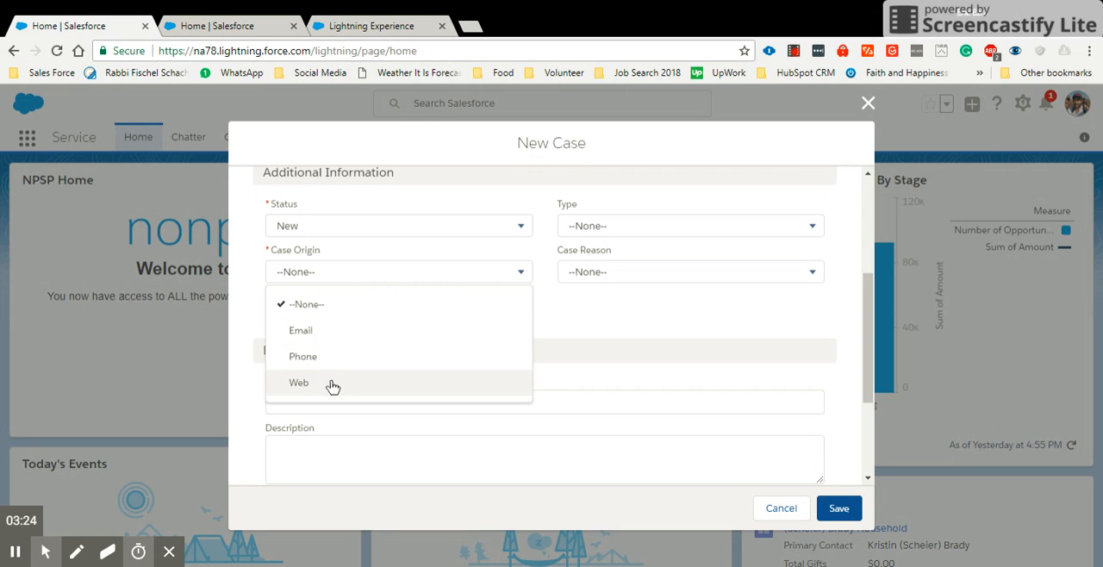
pyautogui.click(332, 334)
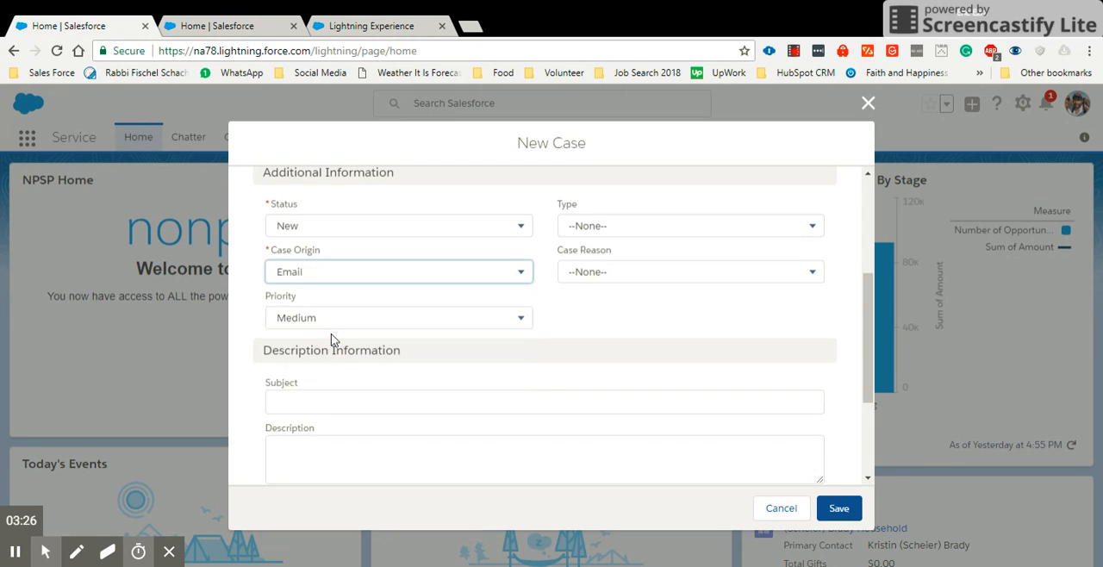
pyautogui.click(377, 325)
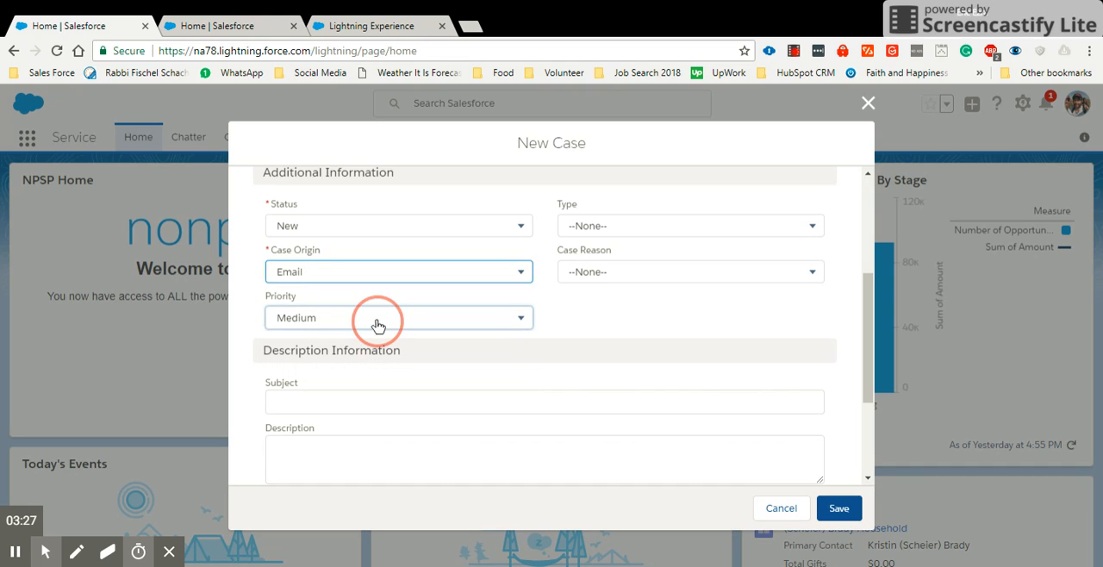
pyautogui.click(601, 324)
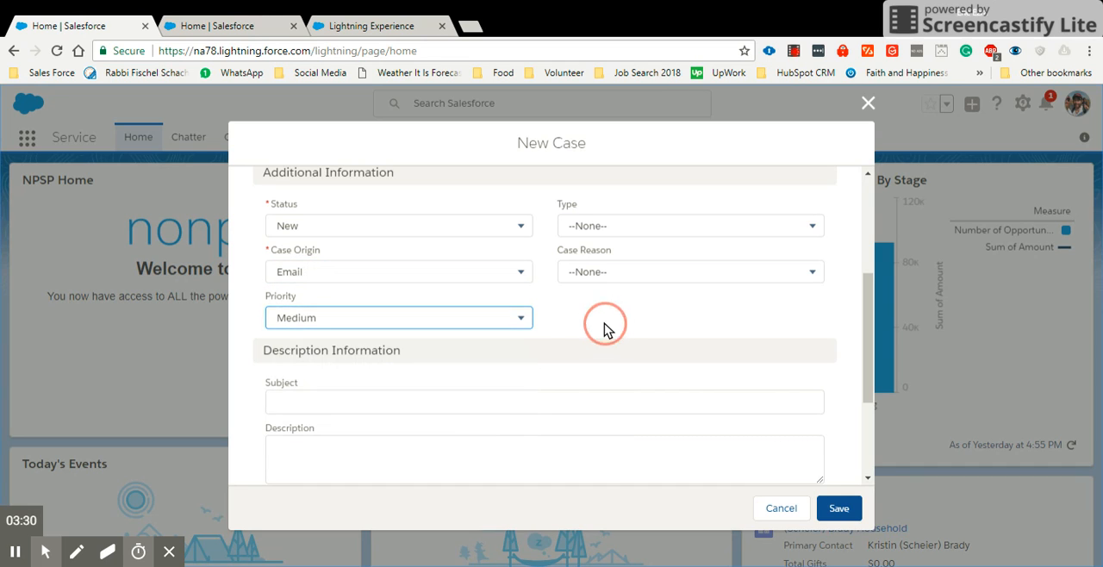
# - Enter the case subject "Unable to accesss provide_israel field on the contact object"
pyautogui.click(418, 394)
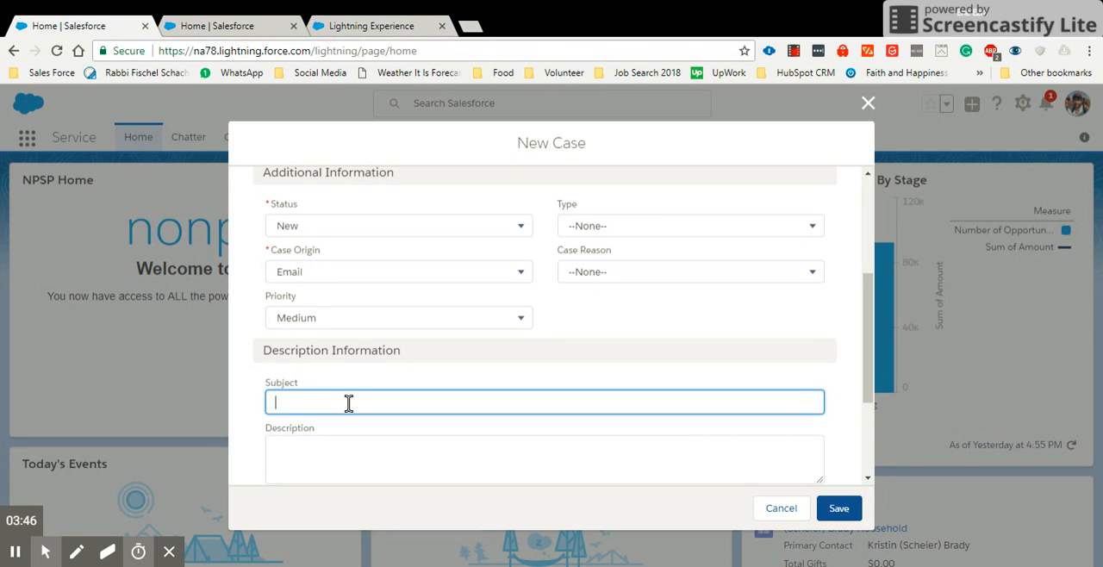
pyautogui.write('Unable to accesss provide_israel fiel')
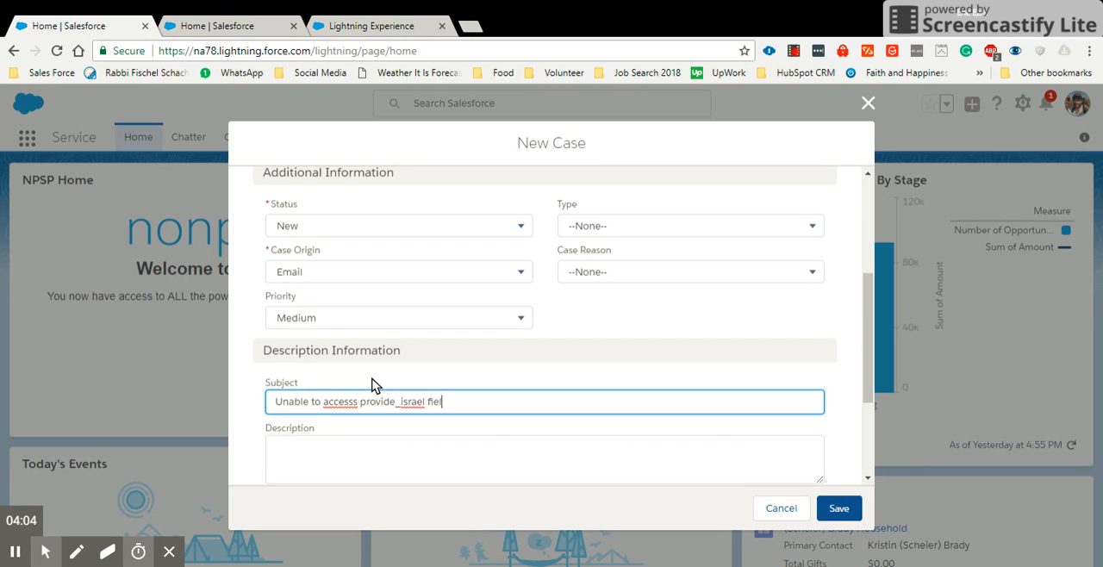
pyautogui.write('d on the contact object')
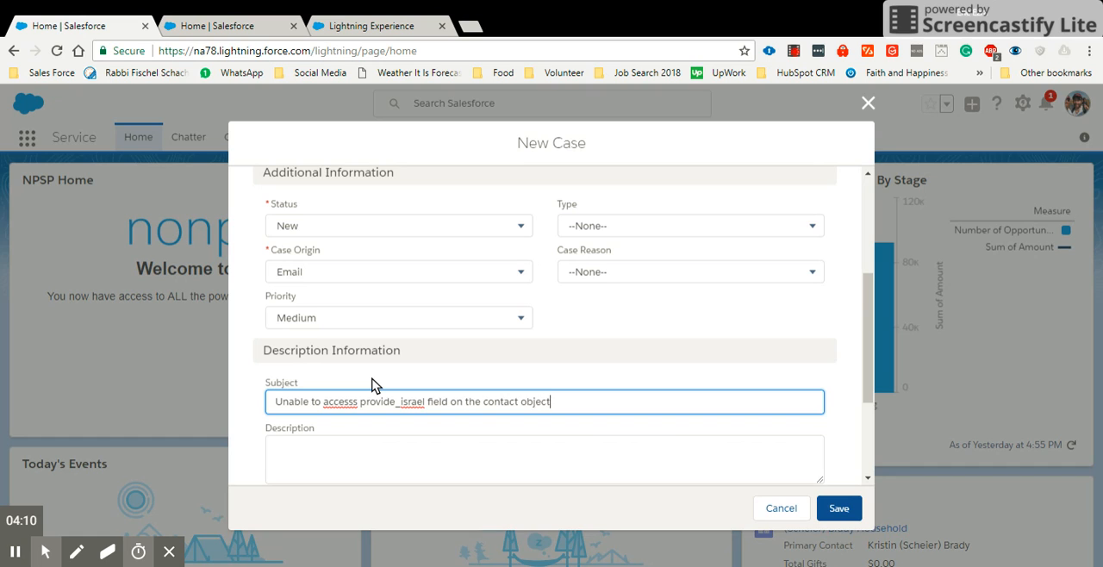
# - Fill the case description with two lines, "user login details" and "website link"
pyautogui.scroll(-1, 419, 392)
pyautogui.click(388, 379)
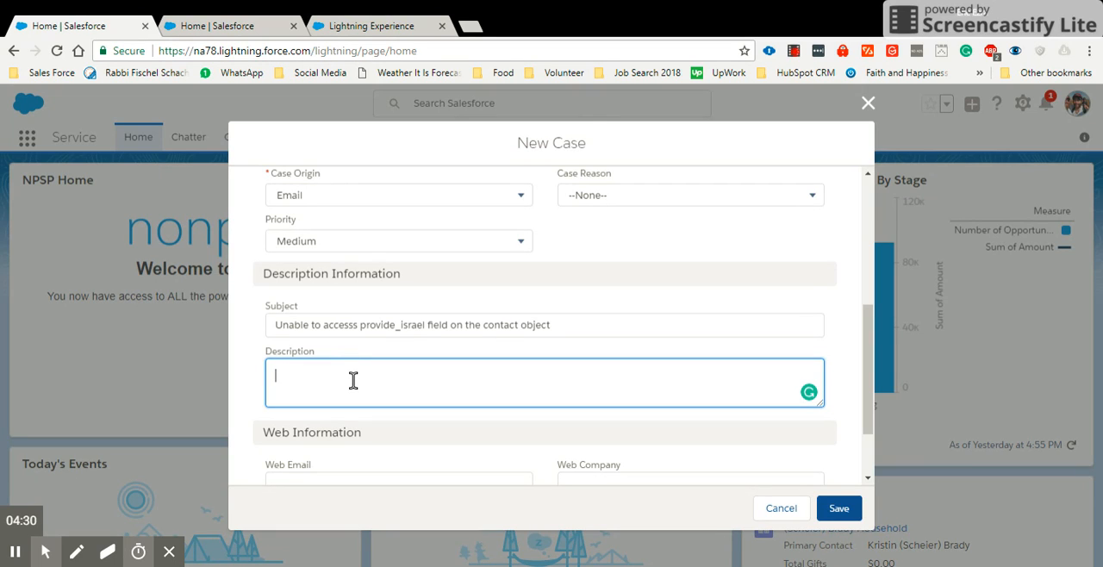
pyautogui.write('user log')
pyautogui.write('in detail')
pyautogui.write('s ')
pyautogui.write('websit')
pyautogui.write('e link')
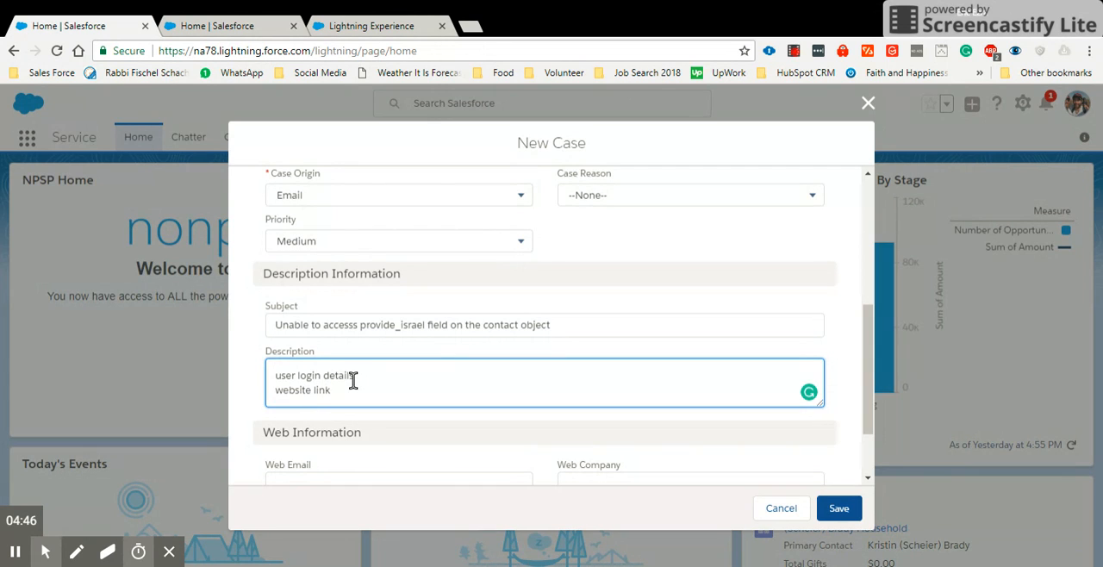
# - Add a third line to the description reading "I used to have access and now the fileds do not match"
pyautogui.scroll(-1, 355, 377)
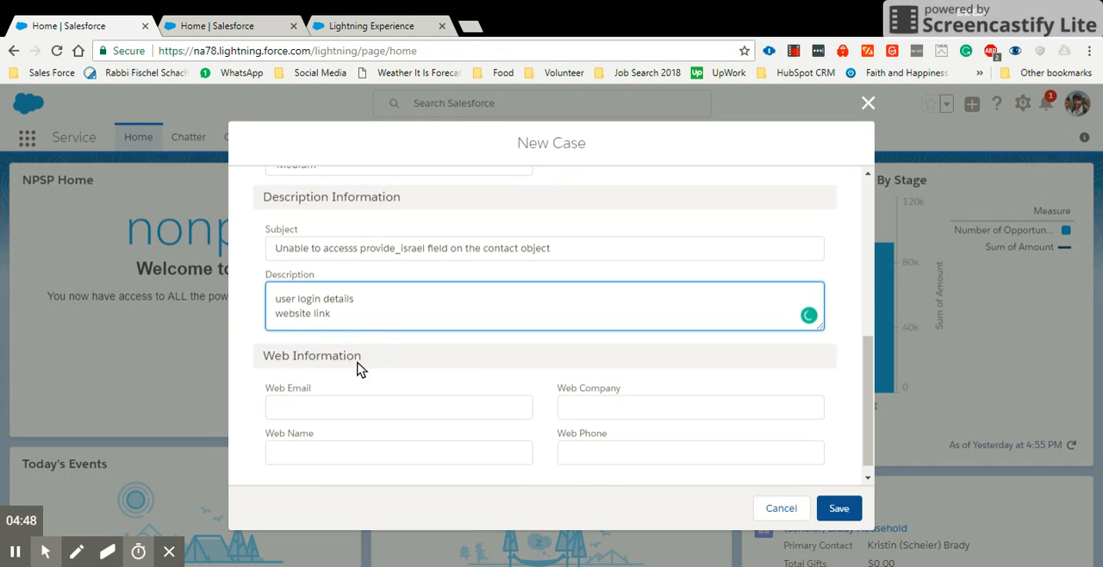
pyautogui.press('Return')
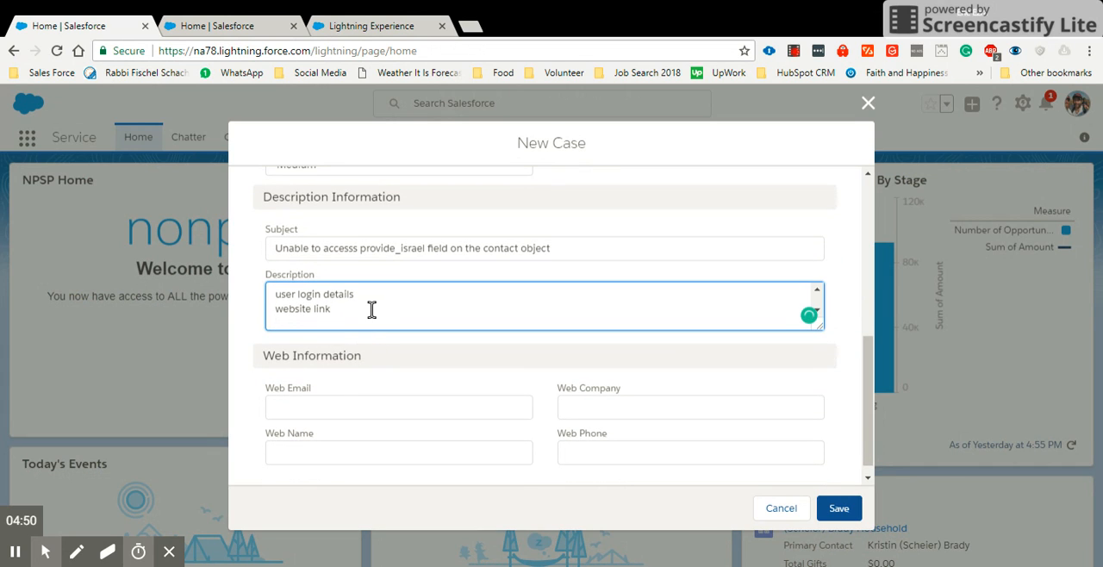
pyautogui.write('I used to have access and now the ')
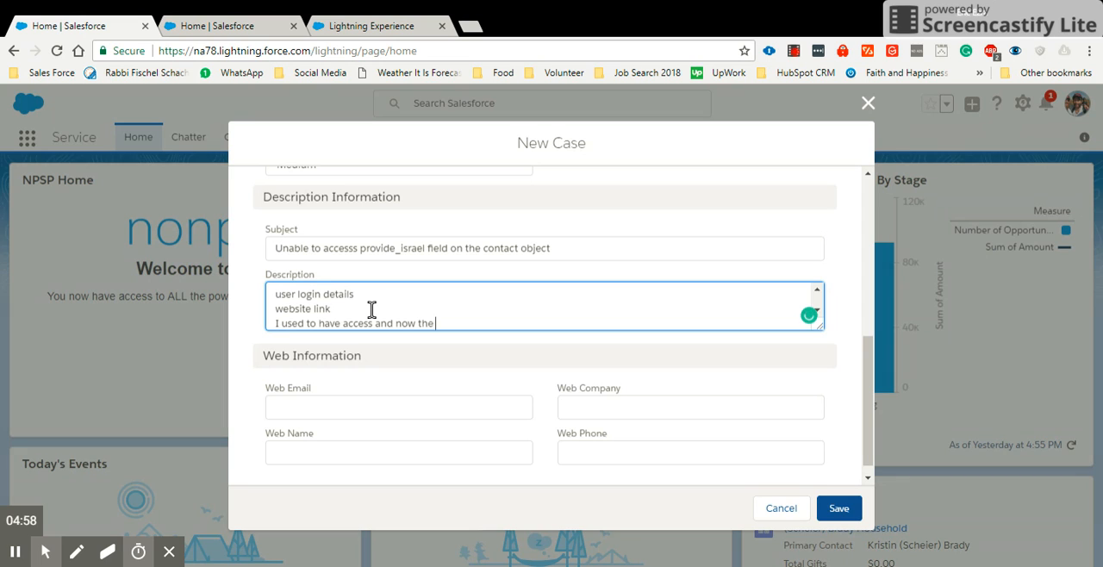
pyautogui.write('fileds do not ma')
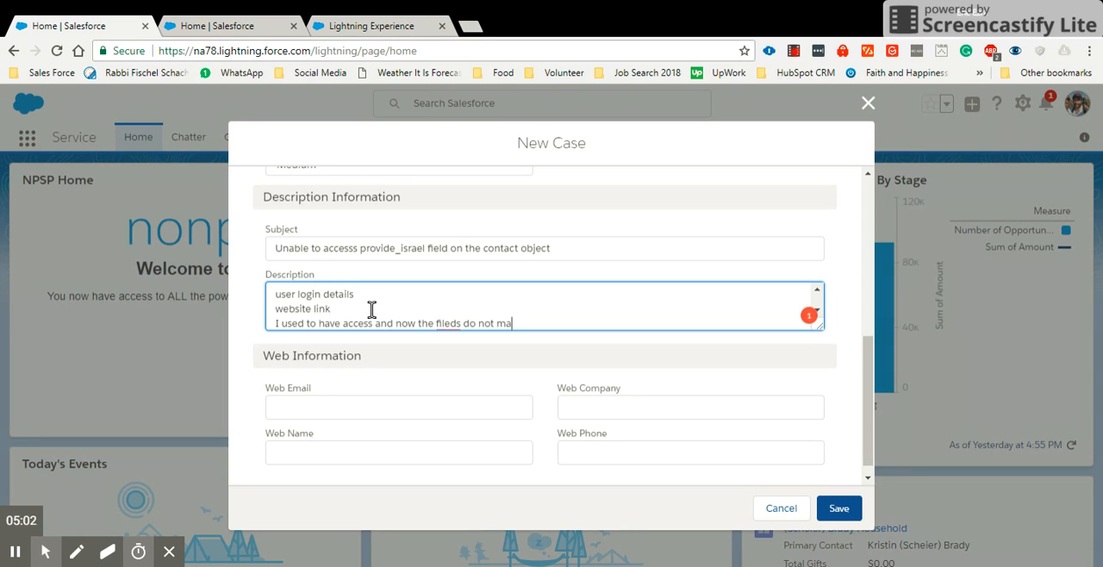
pyautogui.write('tch')
# - Enter the contact's e-mail address as the case's Web Email, leaving Web Name, Web Company and Web Phone blank
pyautogui.scroll(-1, 375, 401)
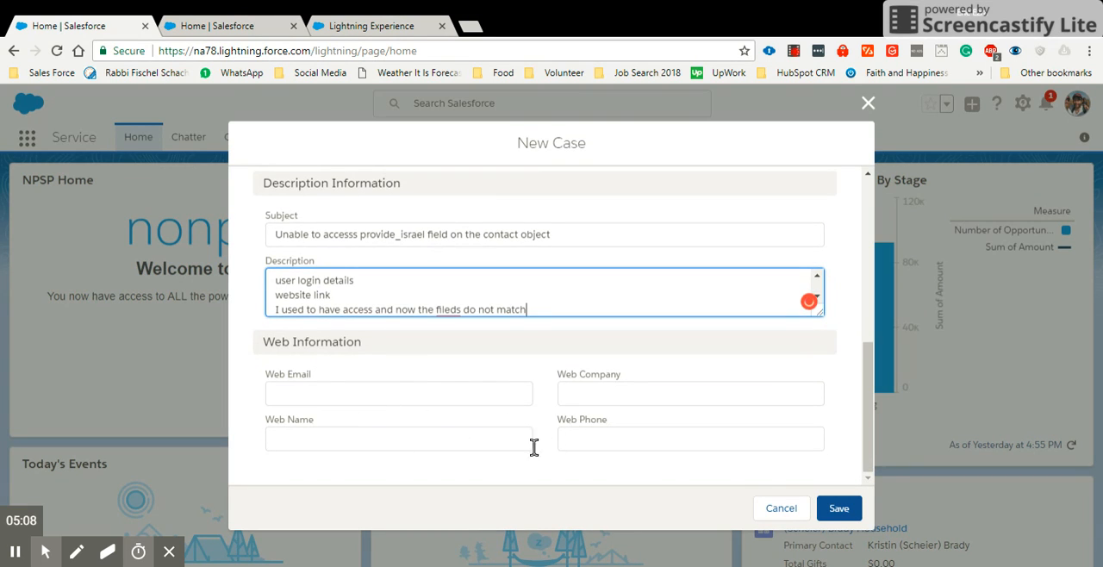
pyautogui.click(419, 401)
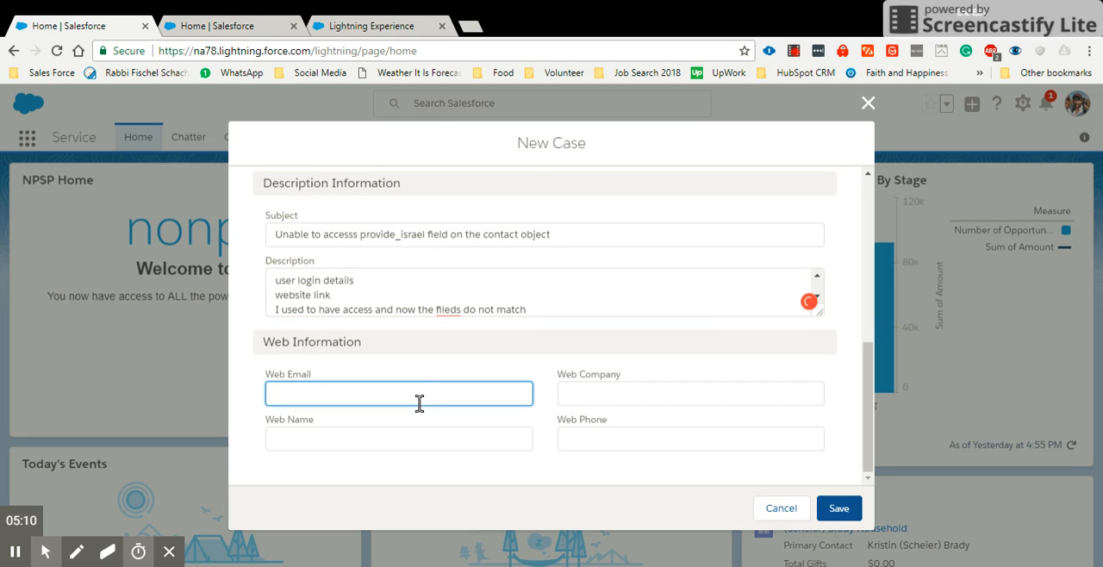
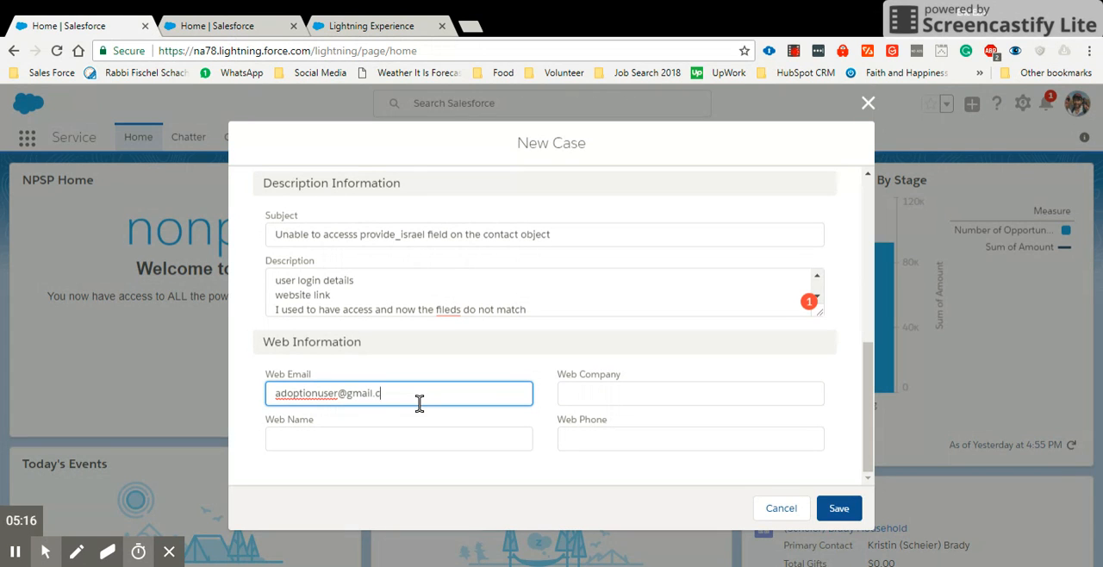
pyautogui.click(404, 430)
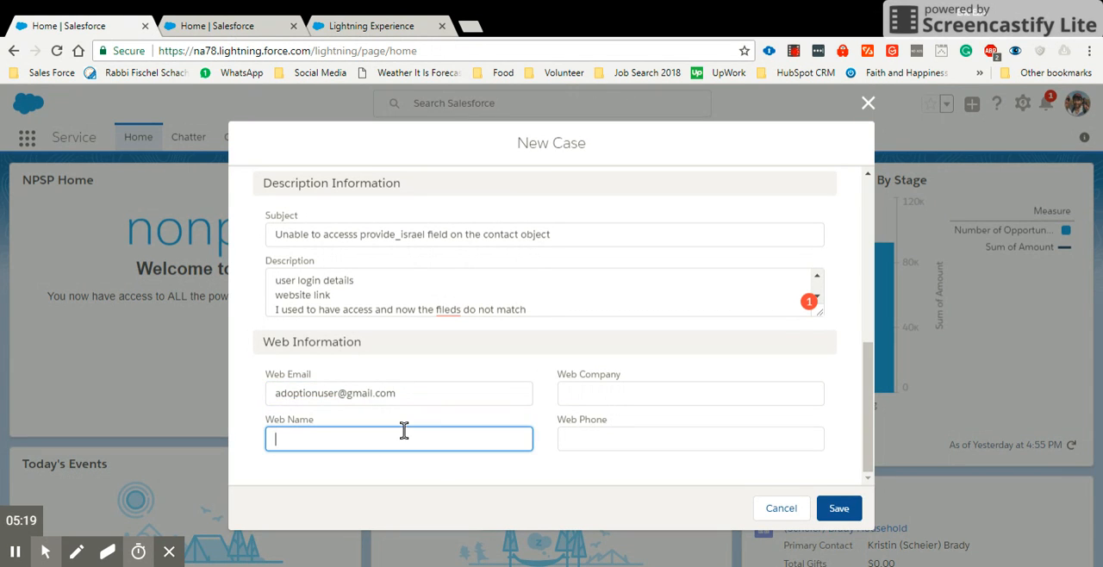
pyautogui.click(627, 388)
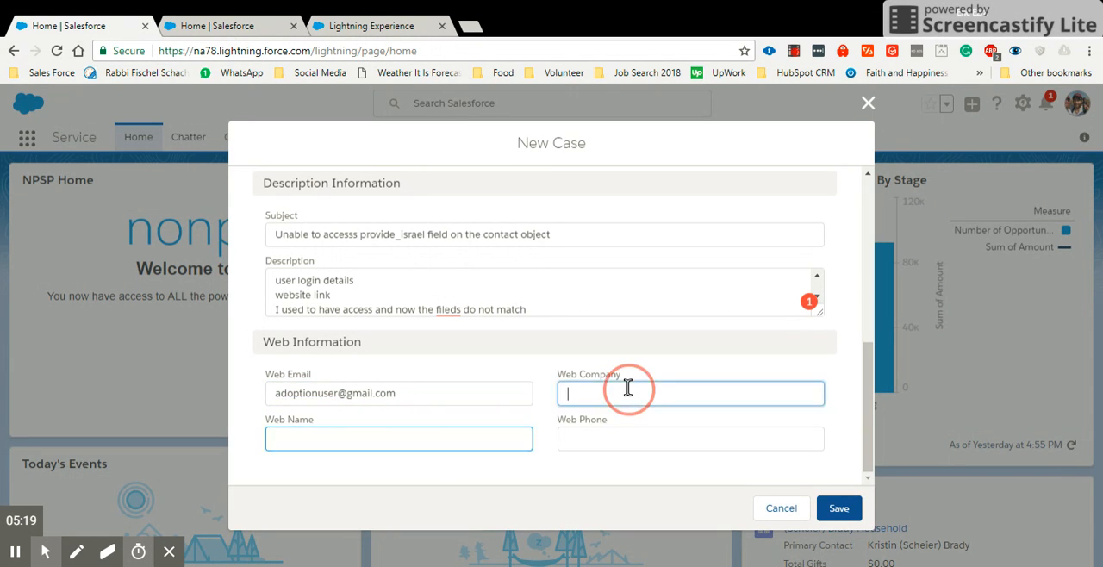
pyautogui.click(619, 443)
# - Set the case's Type to Problem and its Case Reason to "User didn't attend training"
pyautogui.scroll(6, 623, 448)
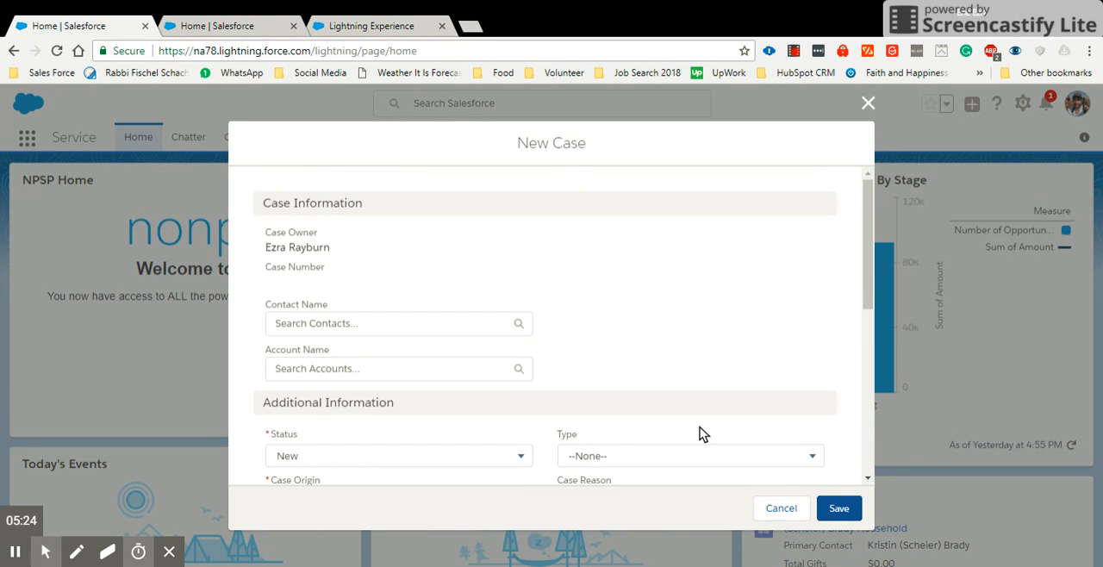
pyautogui.scroll(-2, 701, 433)
pyautogui.click(666, 307)
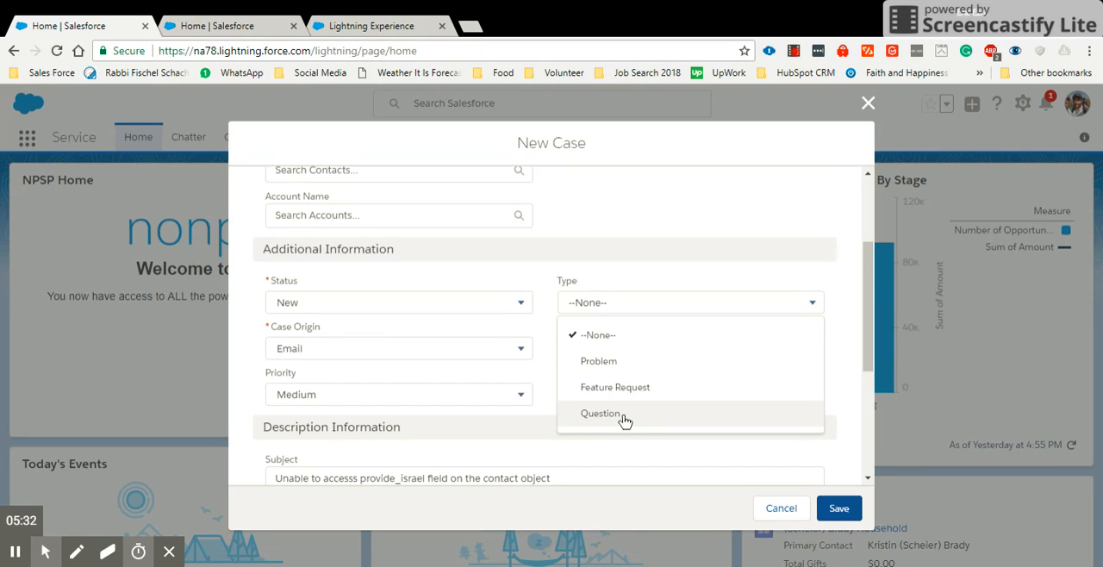
pyautogui.click(631, 369)
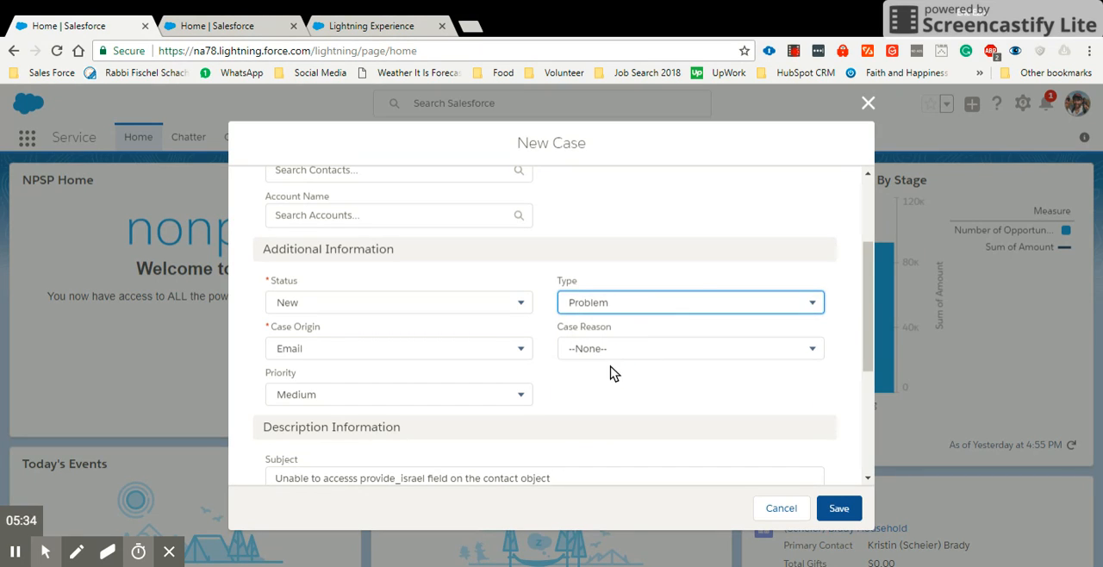
pyautogui.click(616, 357)
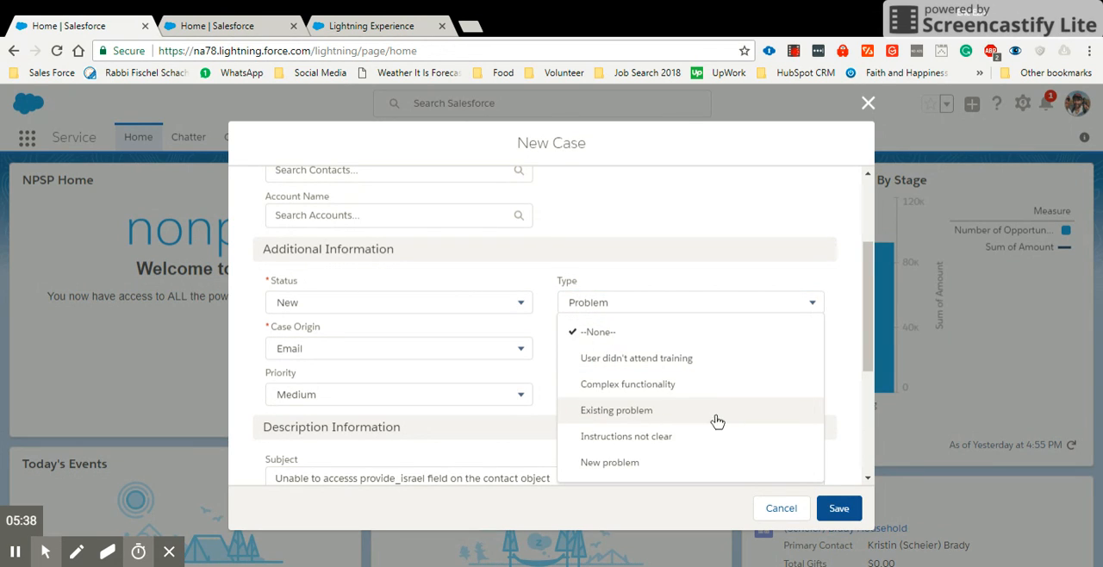
pyautogui.click(660, 362)
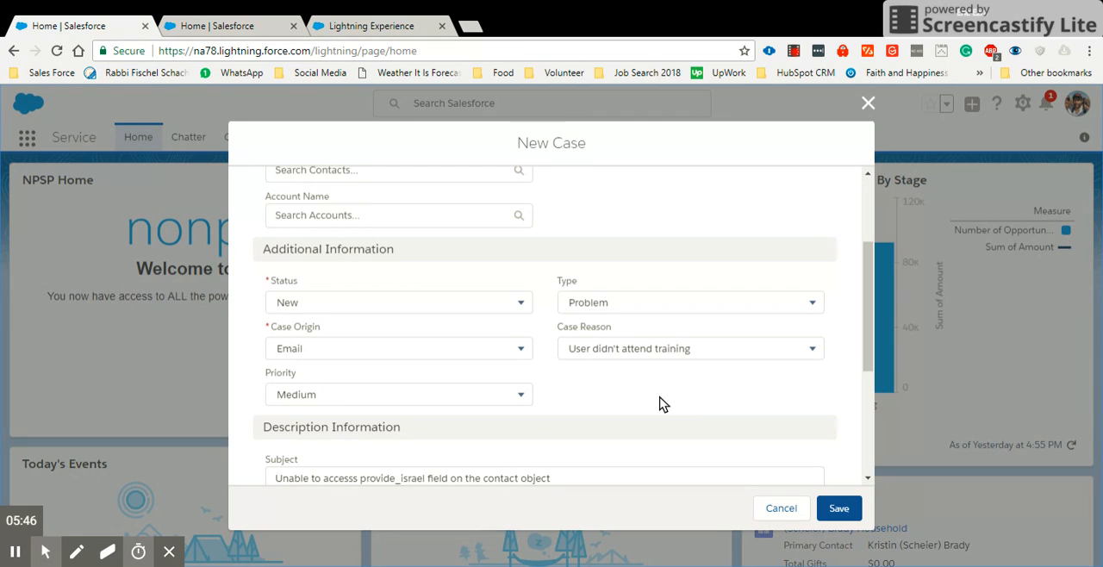
# - Check the completed case details from the status through the web information and save the new case
pyautogui.scroll(-3, 659, 404)
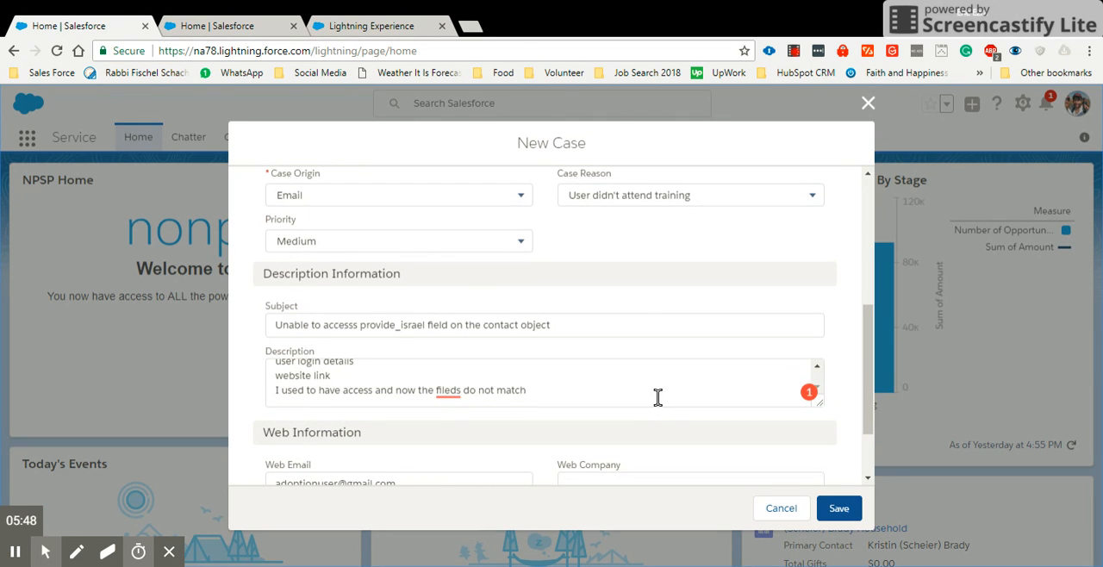
pyautogui.scroll(-1, 657, 398)
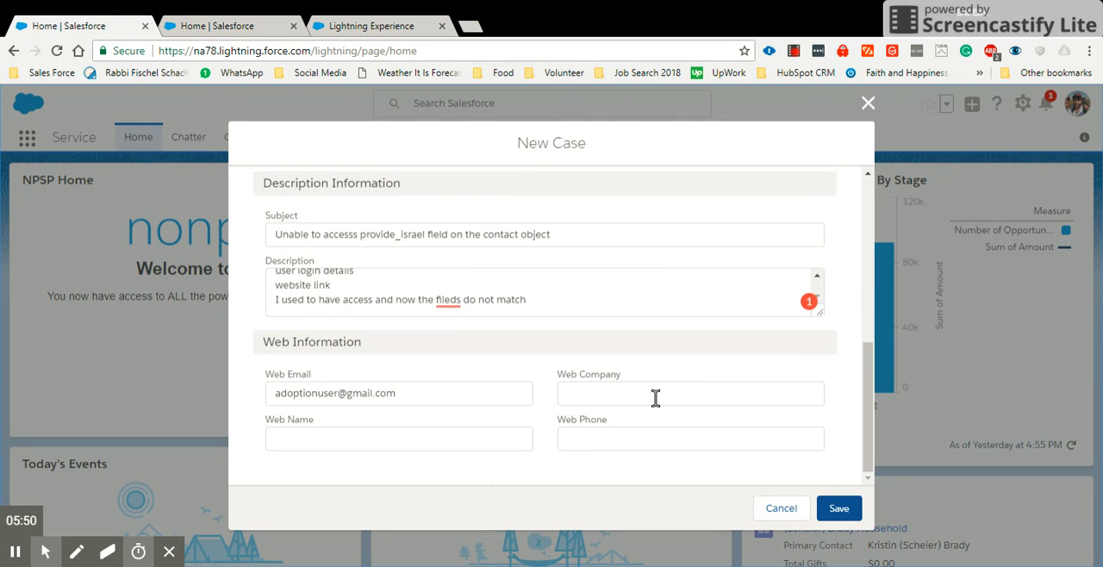
pyautogui.scroll(3, 654, 398)
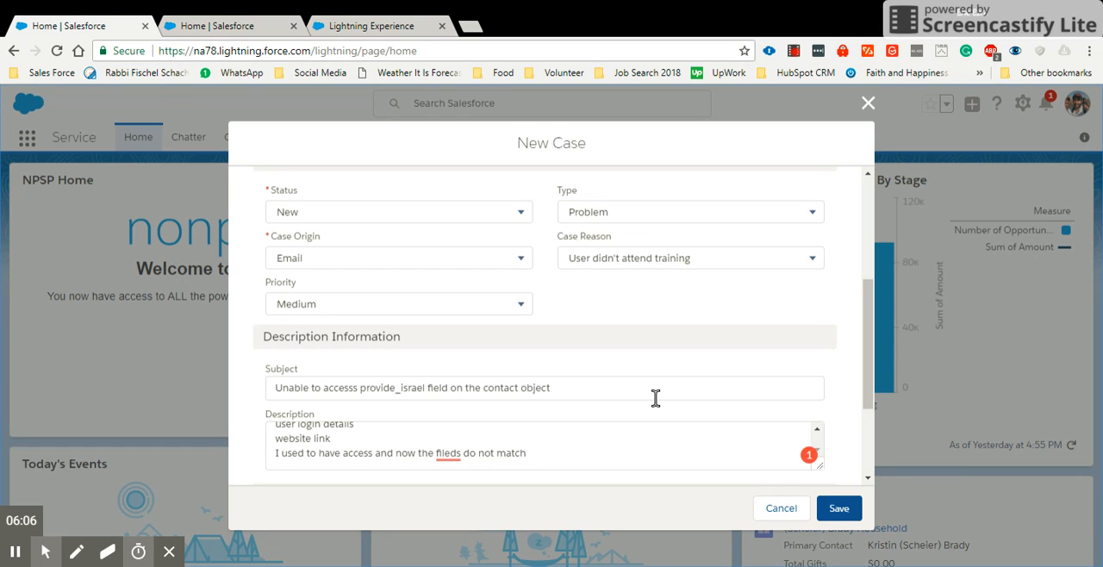
pyautogui.scroll(-1, 682, 446)
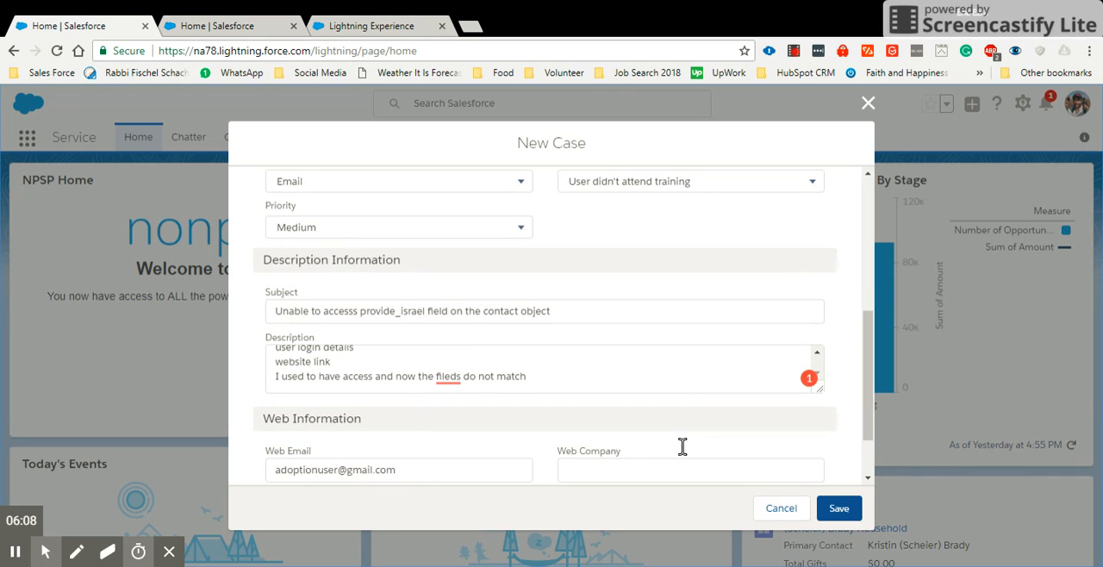
pyautogui.click(840, 509)
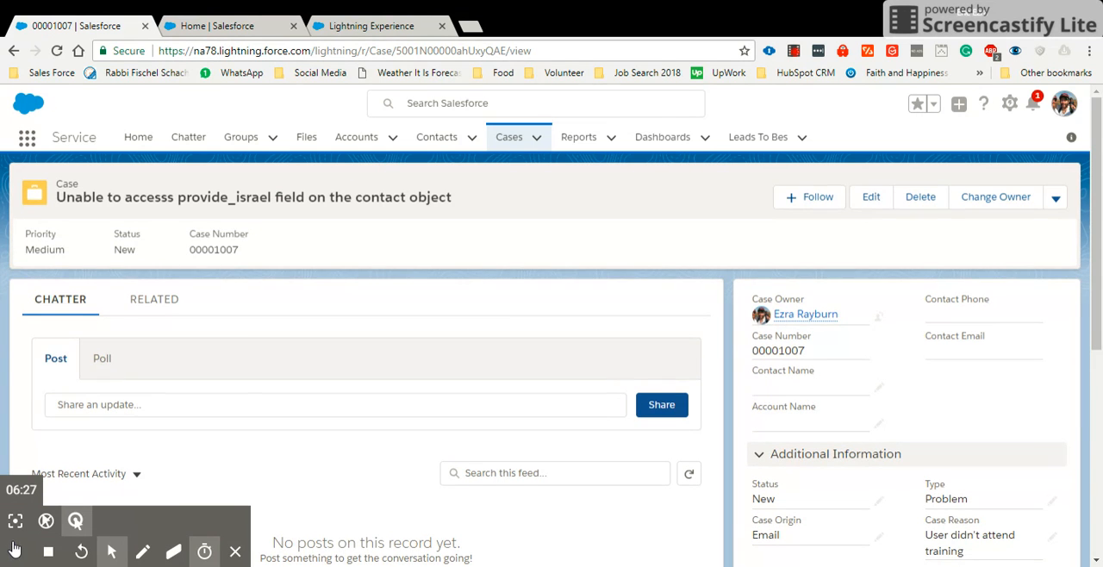
# - Examine the saved case record's details, including its status, type, reason, description and web information
pyautogui.click(14, 518)
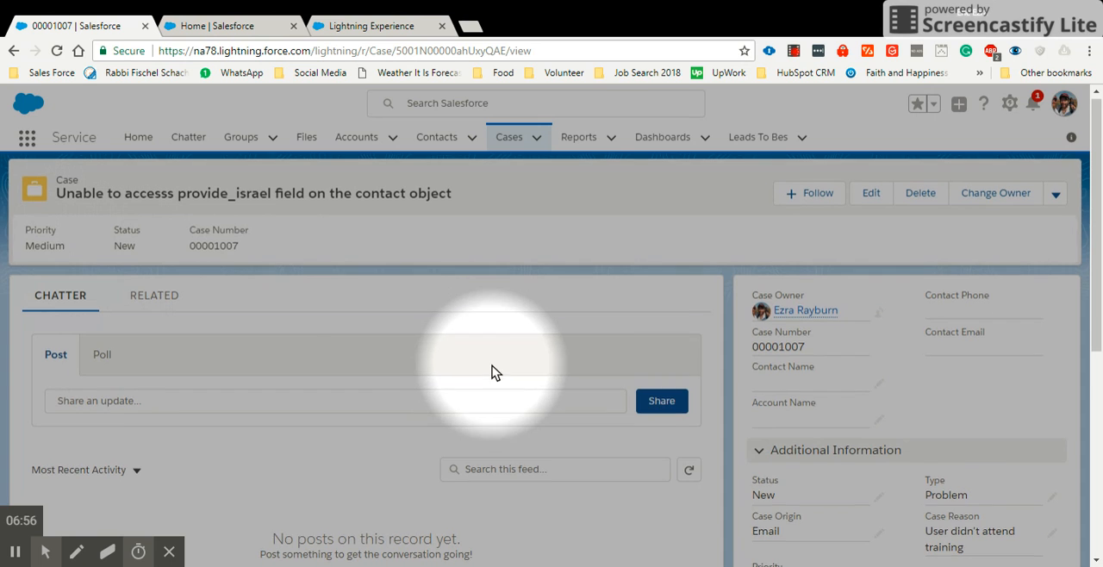
pyautogui.scroll(-1, 491, 372)
pyautogui.moveTo(46, 551)
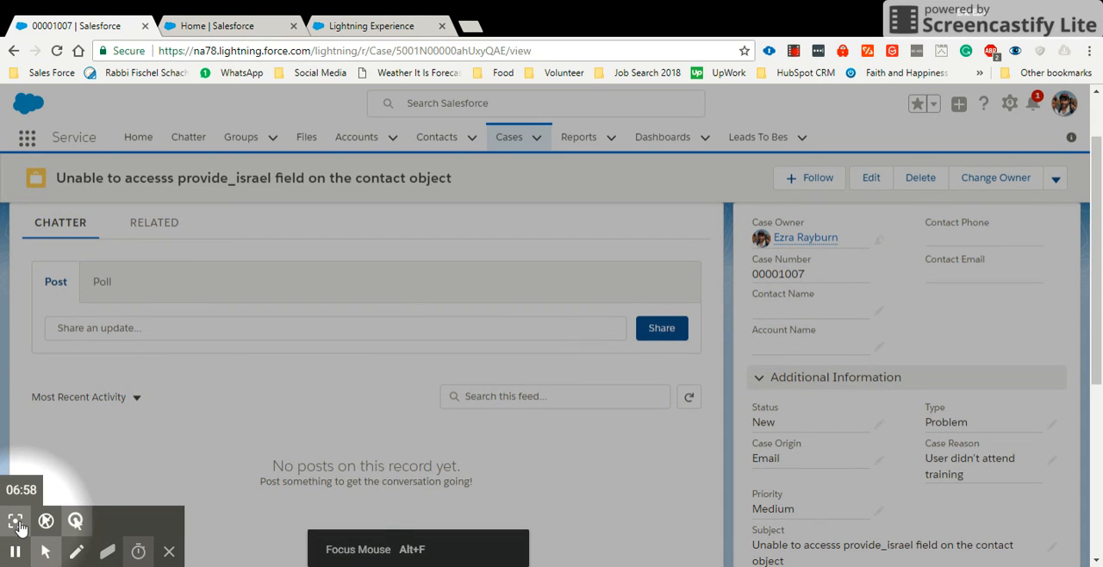
pyautogui.click(46, 552)
pyautogui.scroll(-1, 452, 380)
pyautogui.scroll(-2, 457, 382)
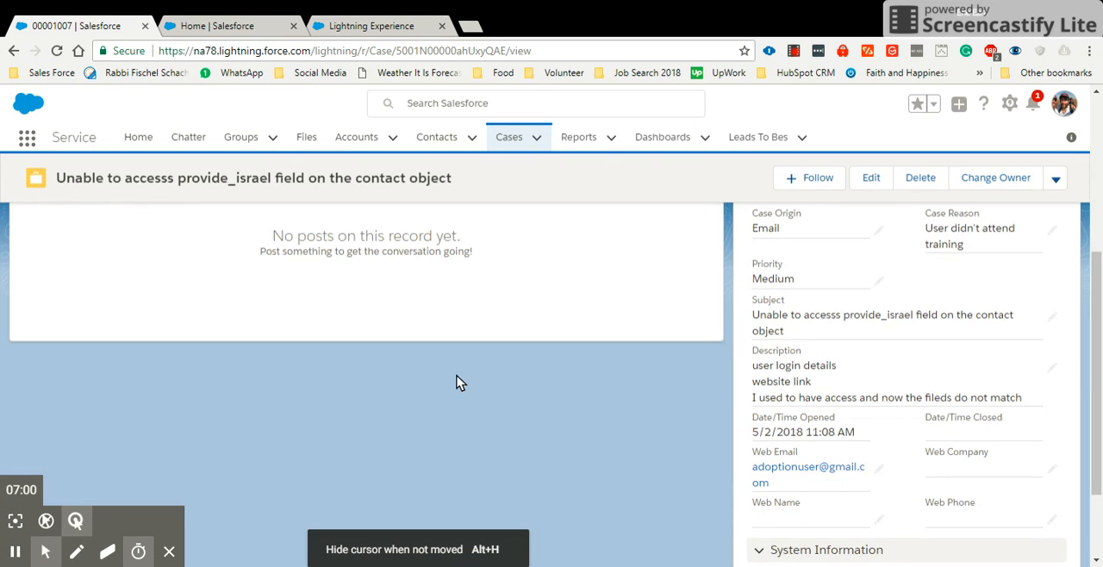
pyautogui.scroll(3, 456, 382)
pyautogui.scroll(1, 458, 382)
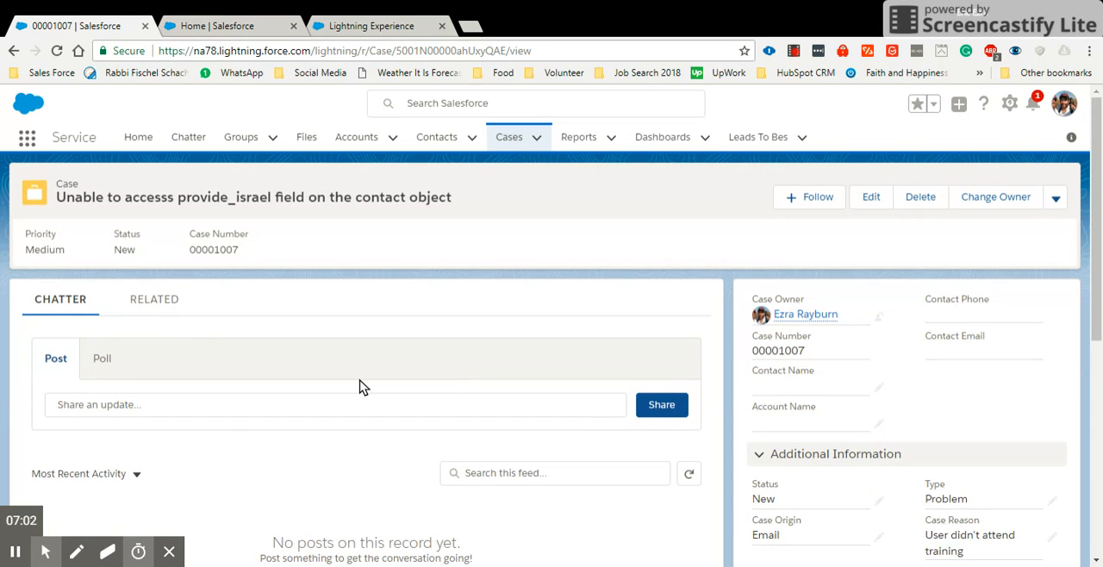
# - Open the Attachments list among the case's related records and start a file upload
pyautogui.click(162, 308)
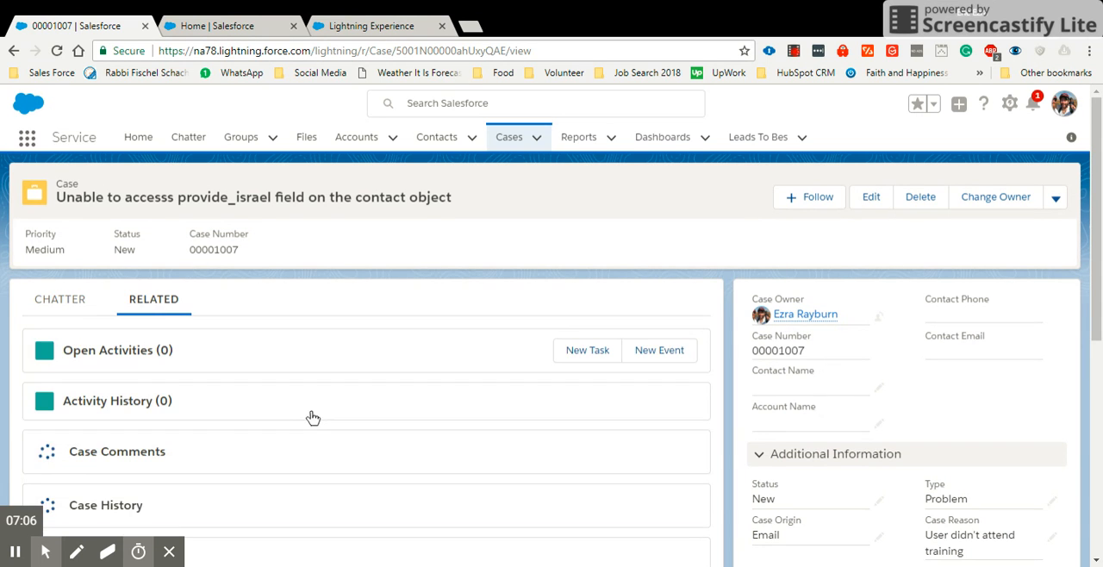
pyautogui.scroll(-3, 311, 412)
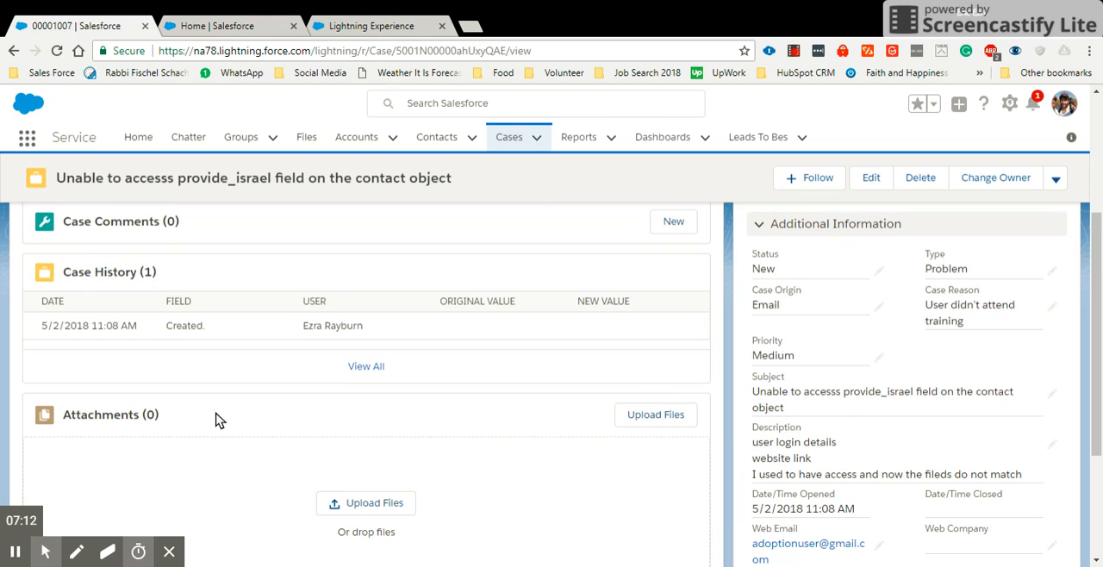
pyautogui.click(129, 419)
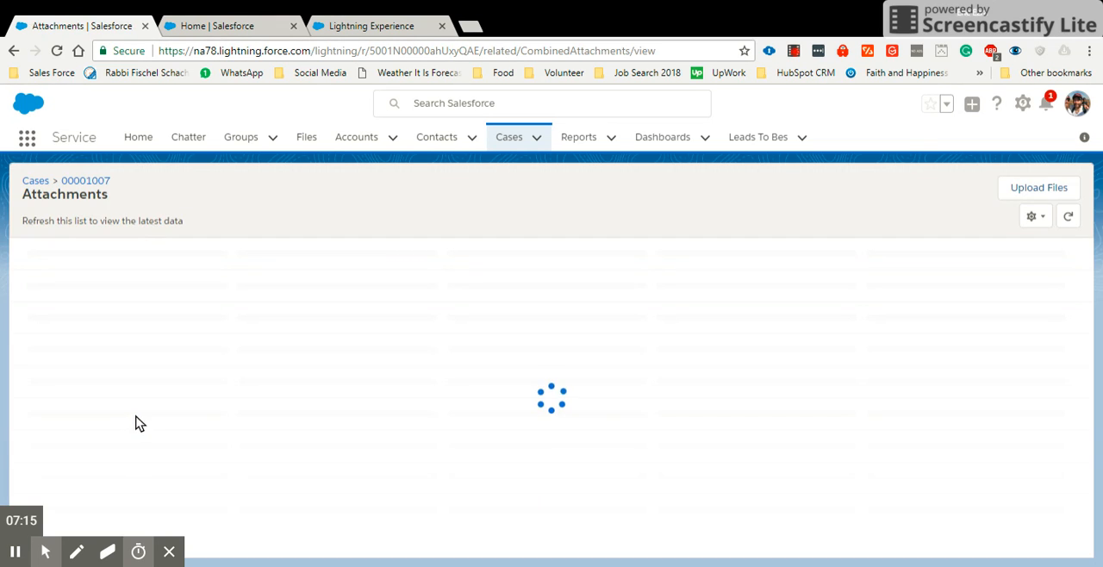
pyautogui.click(1014, 190)
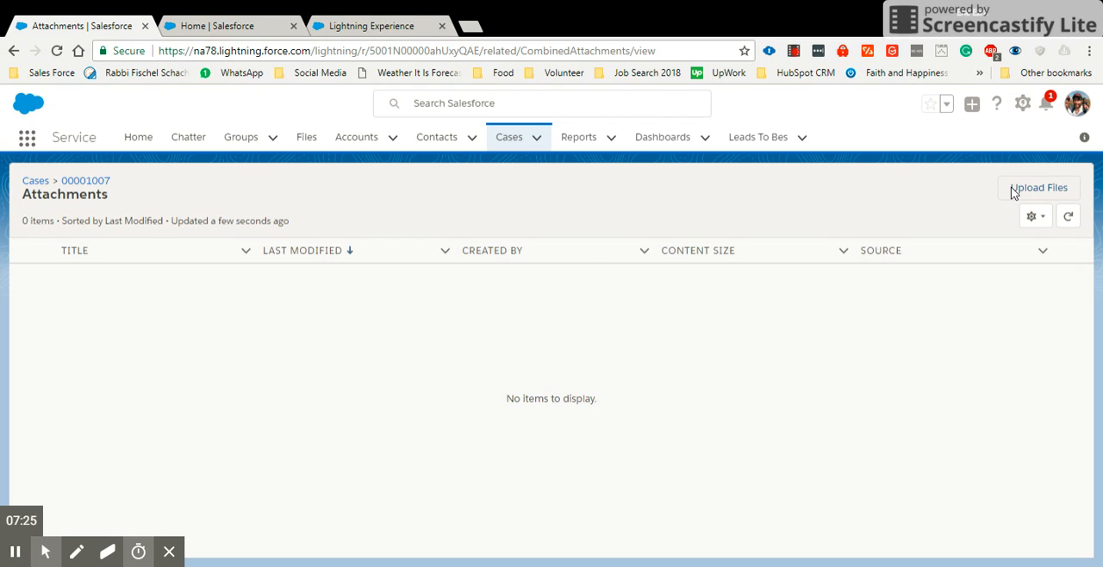